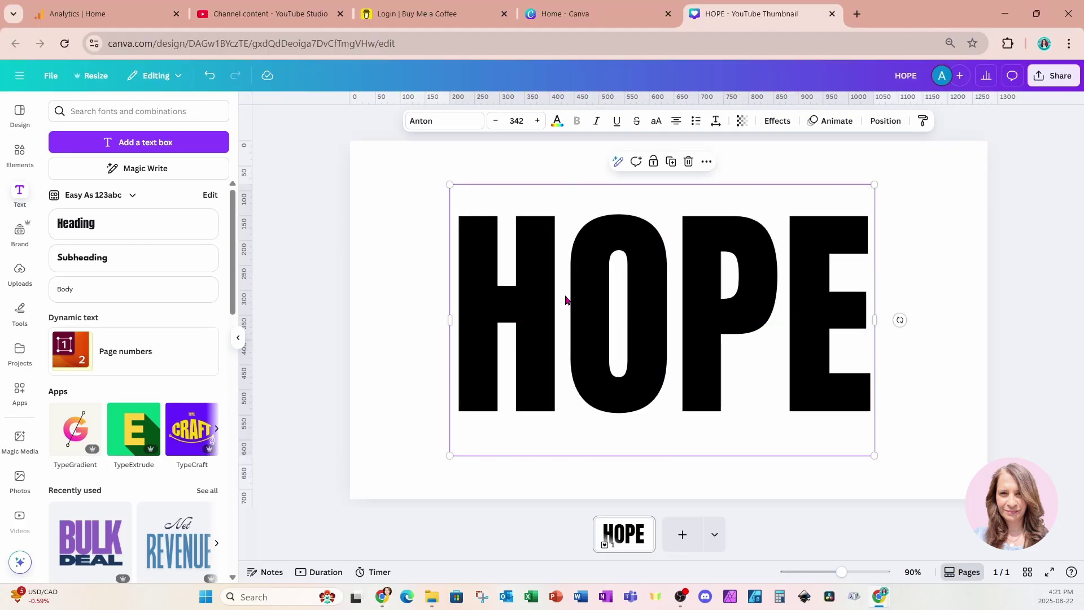
# Set the HOPE text's font to Sorts Mill Goudy at size 313 and centre it vertically on the page.
pyautogui.click(448, 123)
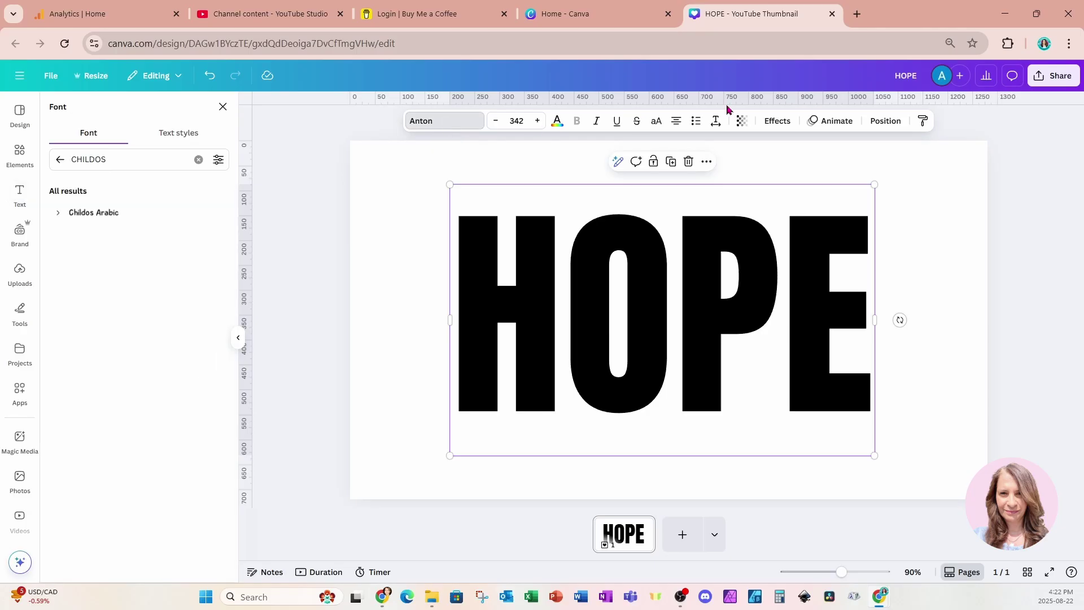
pyautogui.click(60, 159)
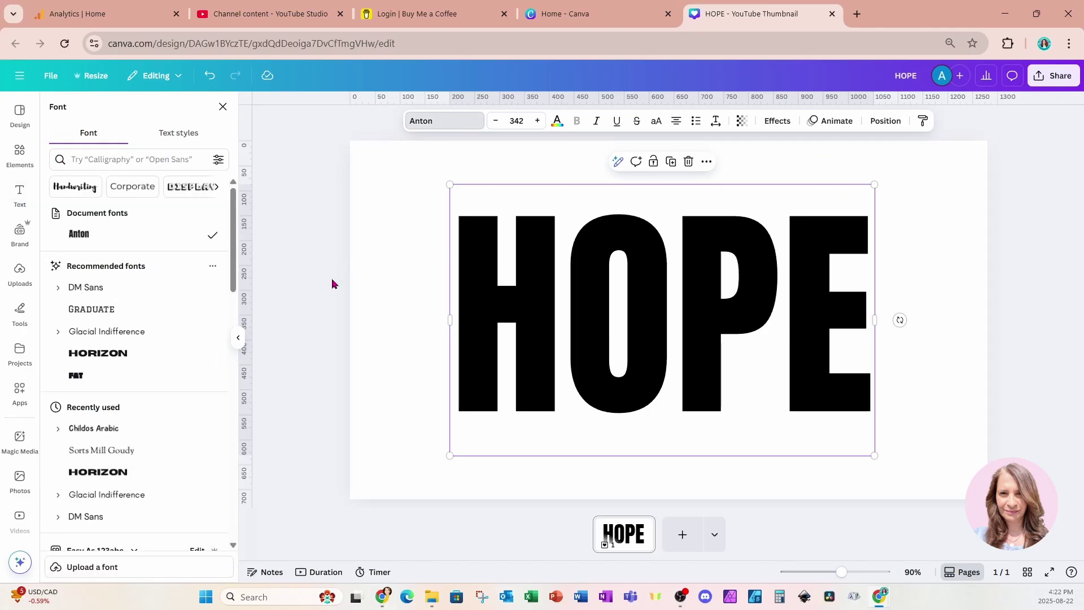
pyautogui.click(103, 452)
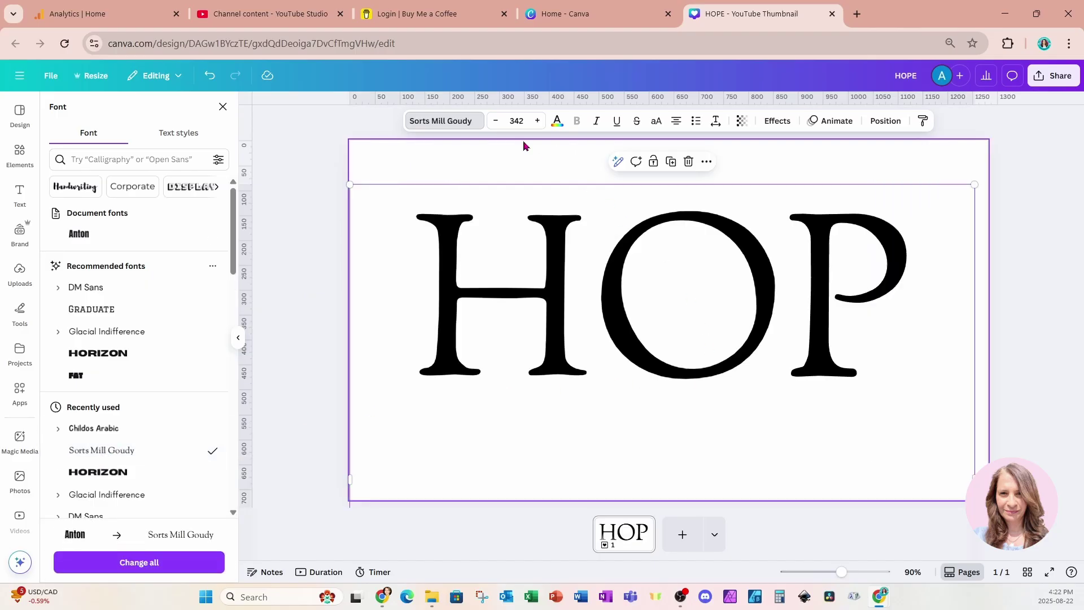
pyautogui.click(495, 121)
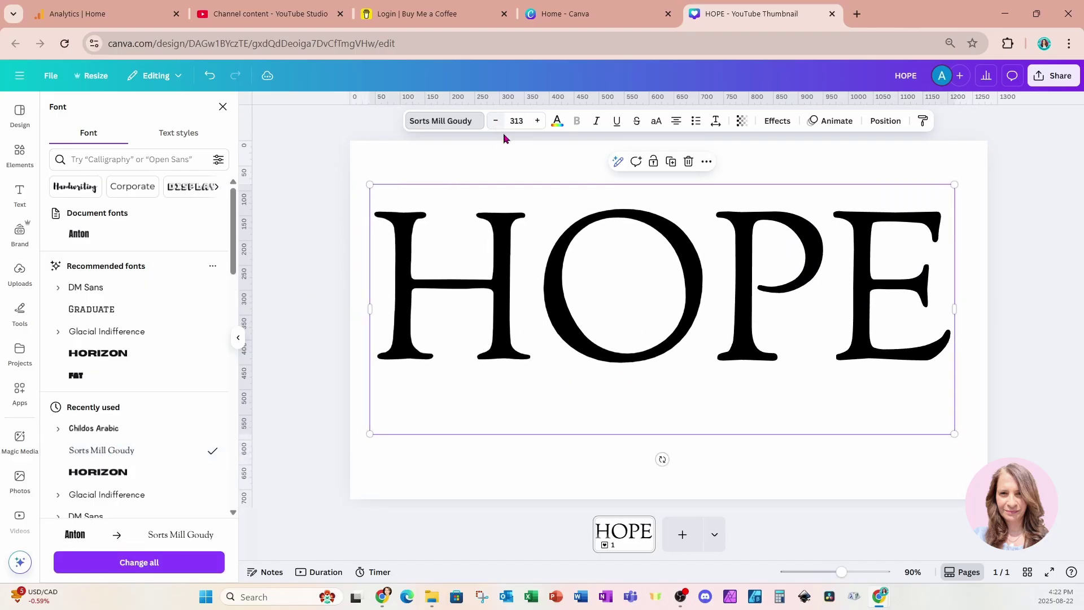
pyautogui.hotkey('ctrl', 'z')
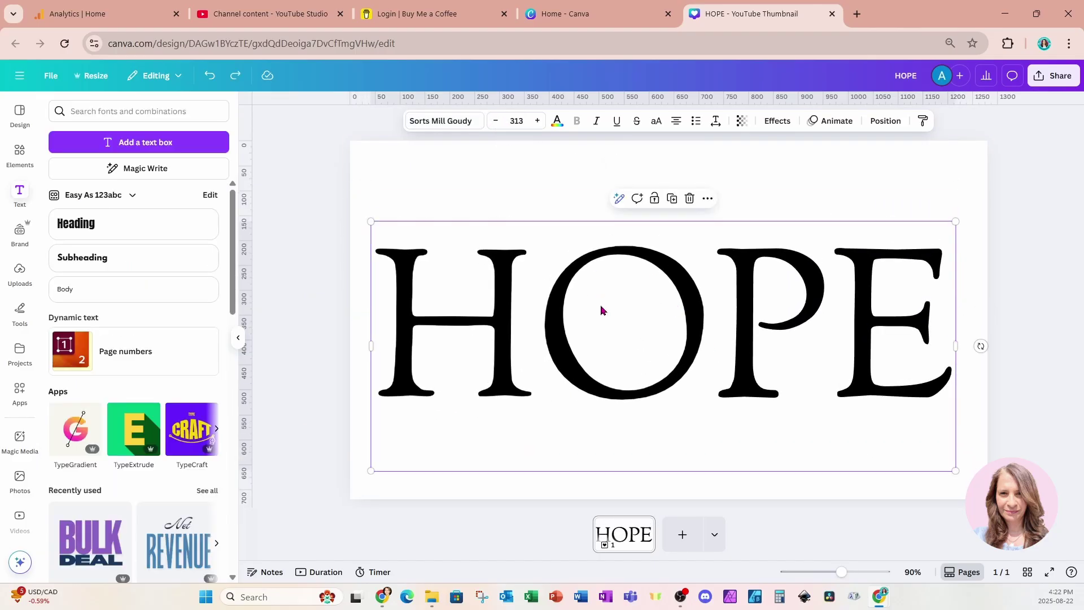
# Colour the HOPE text turquoise and lock it in place.
pyautogui.click(558, 121)
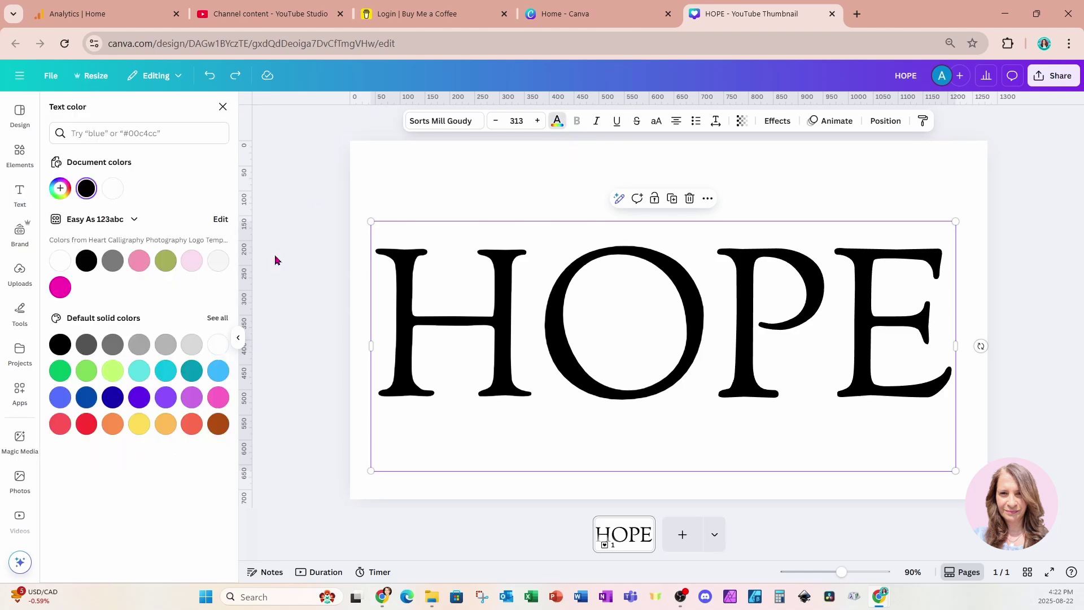
pyautogui.click(164, 370)
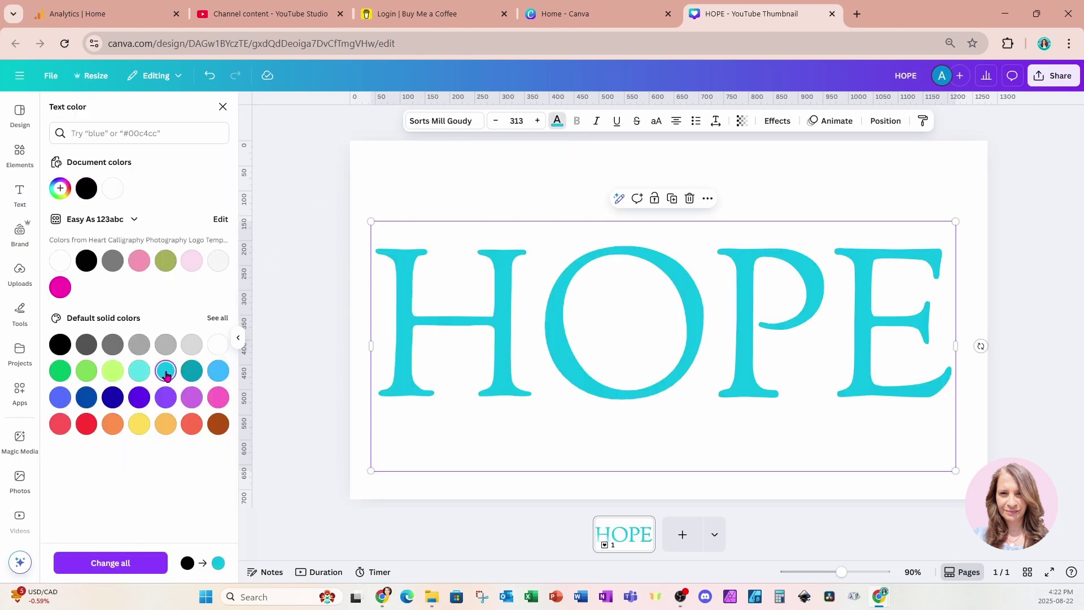
pyautogui.click(654, 199)
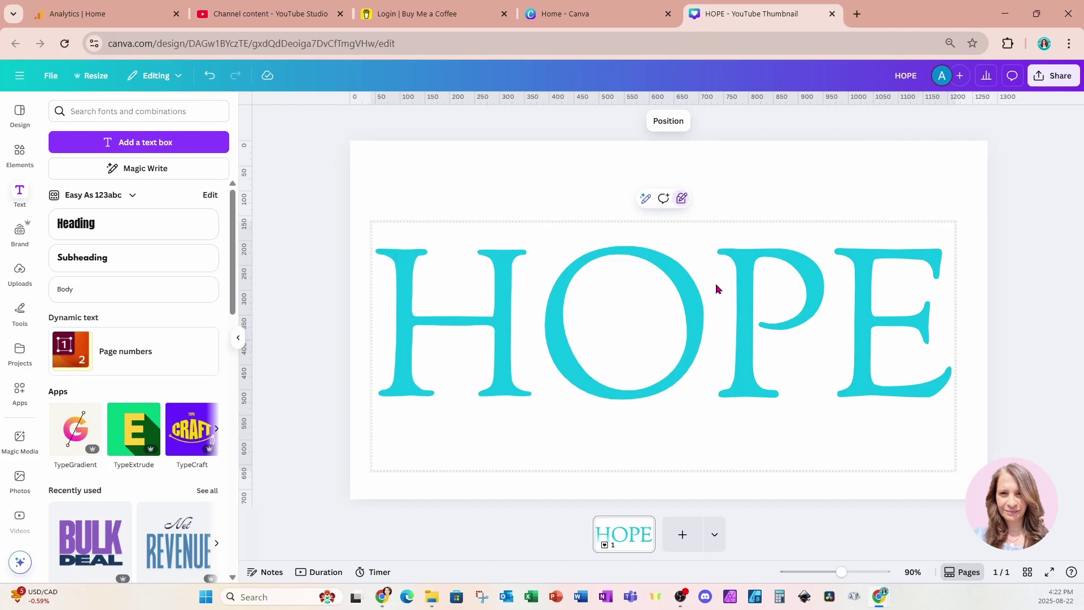
pyautogui.click(572, 194)
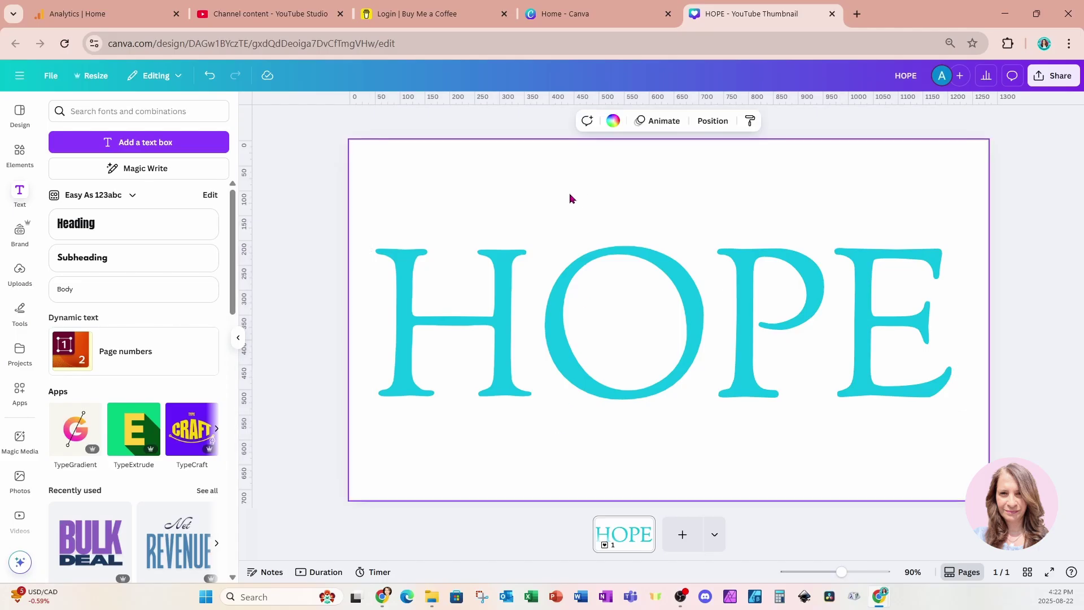
# Add a line and fit it upright over the middle of the H's left stem.
pyautogui.press('l')
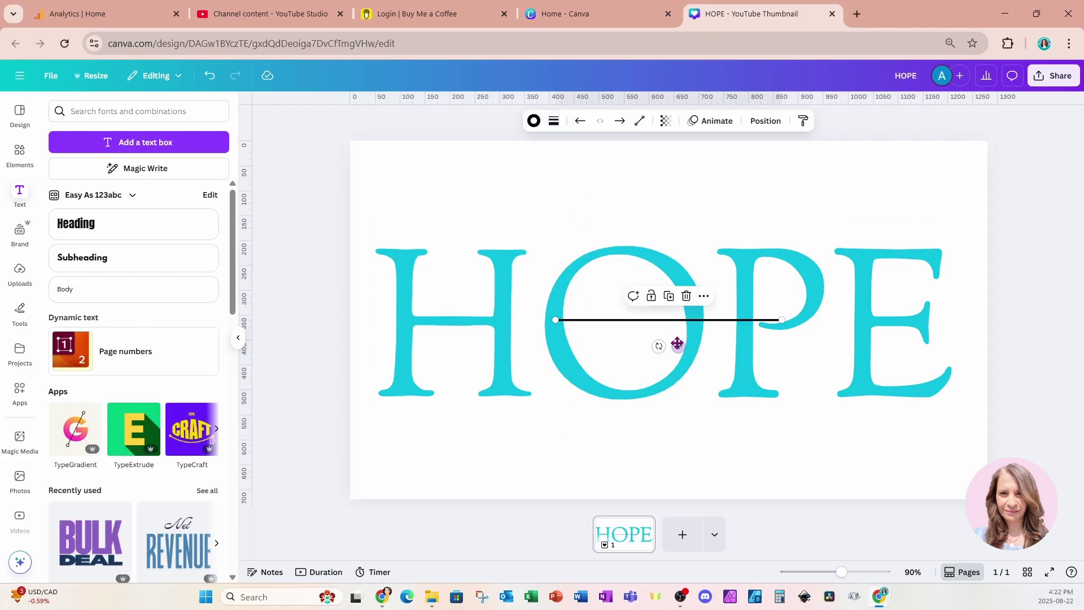
pyautogui.moveTo(678, 345); pyautogui.dragTo(524, 396)
pyautogui.moveTo(628, 368); pyautogui.dragTo(404, 274)
pyautogui.click(430, 311)
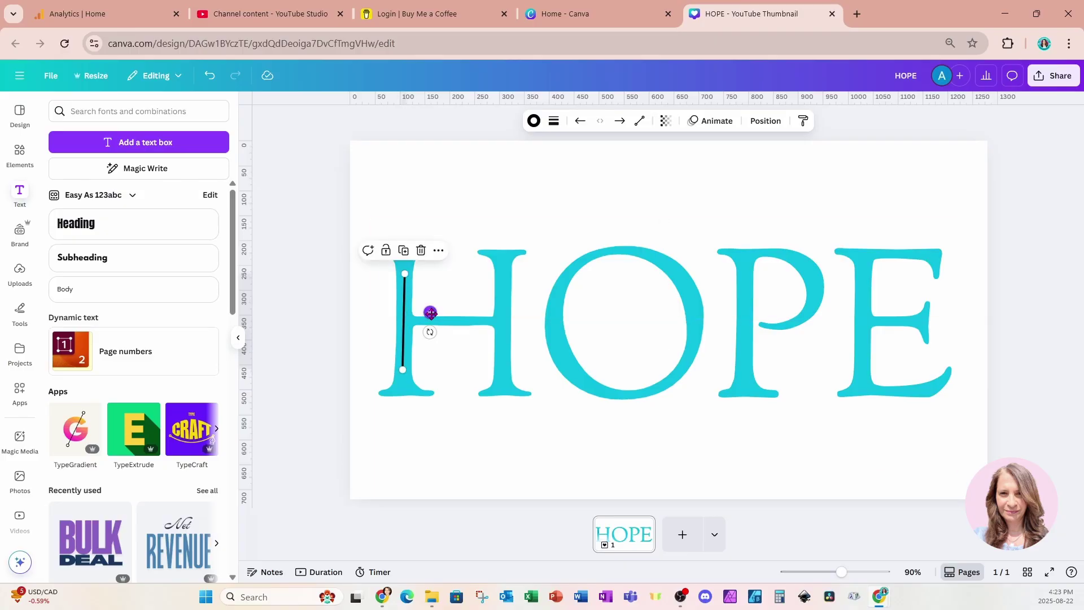
# Give the line a stroke weight of 33 with rounded end points and colour it white.
pyautogui.click(555, 125)
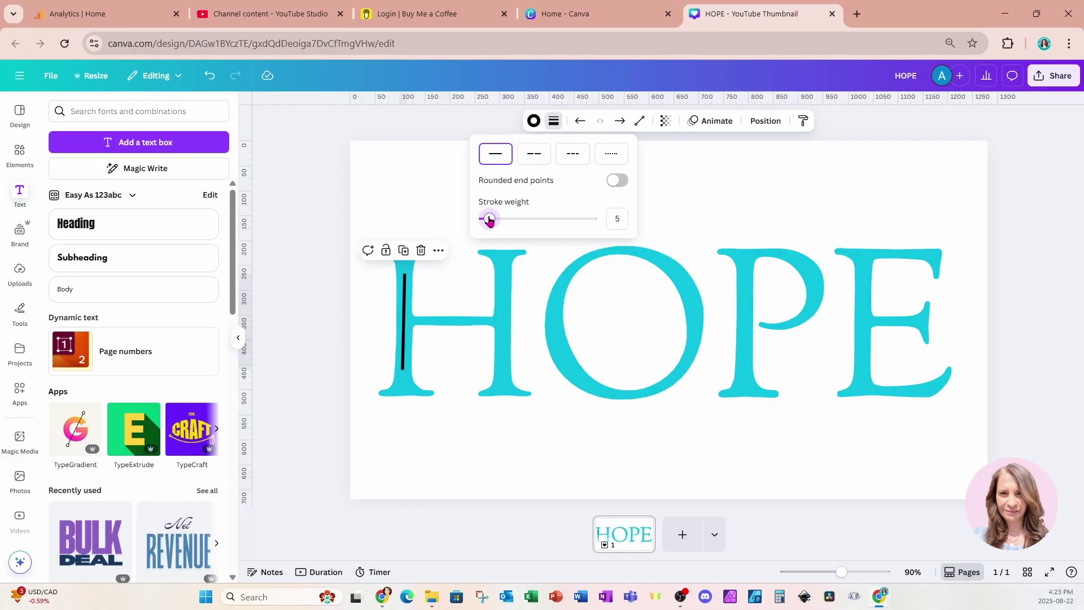
pyautogui.moveTo(489, 220); pyautogui.dragTo(518, 220)
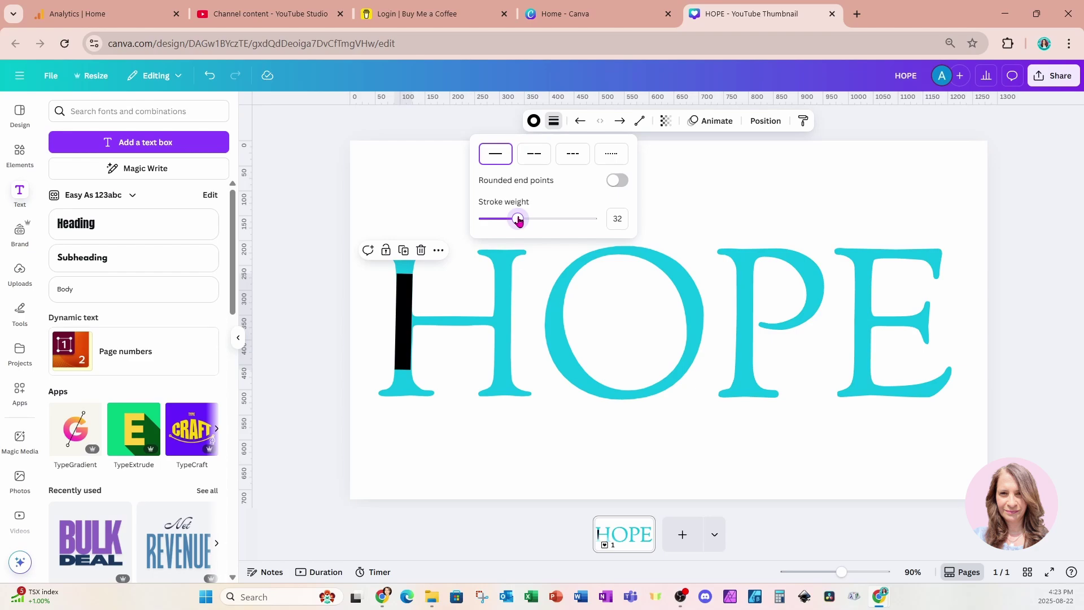
pyautogui.moveTo(518, 220); pyautogui.dragTo(520, 221)
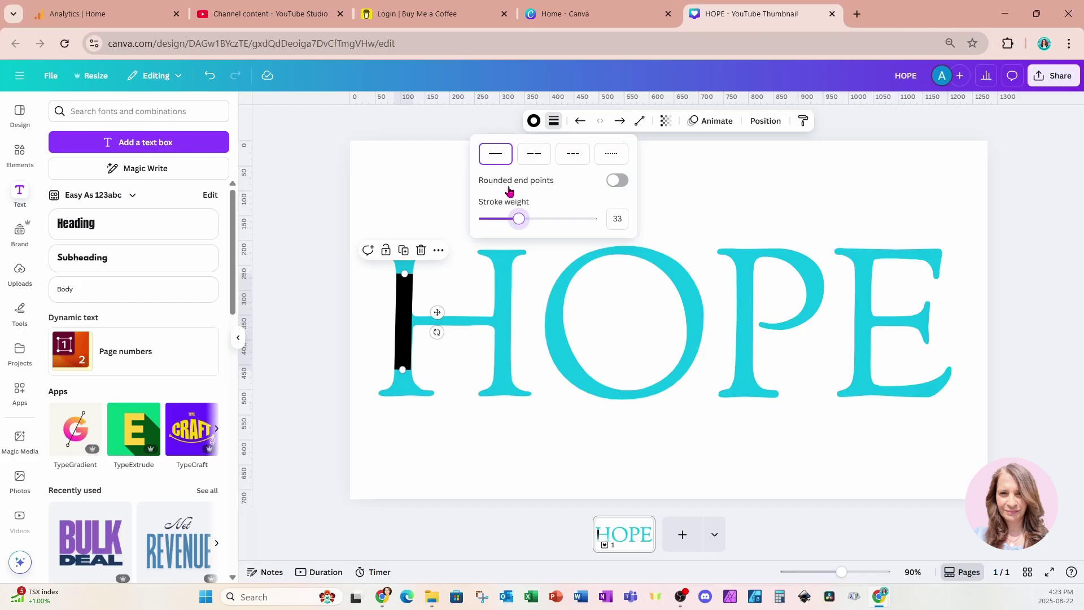
pyautogui.click(616, 181)
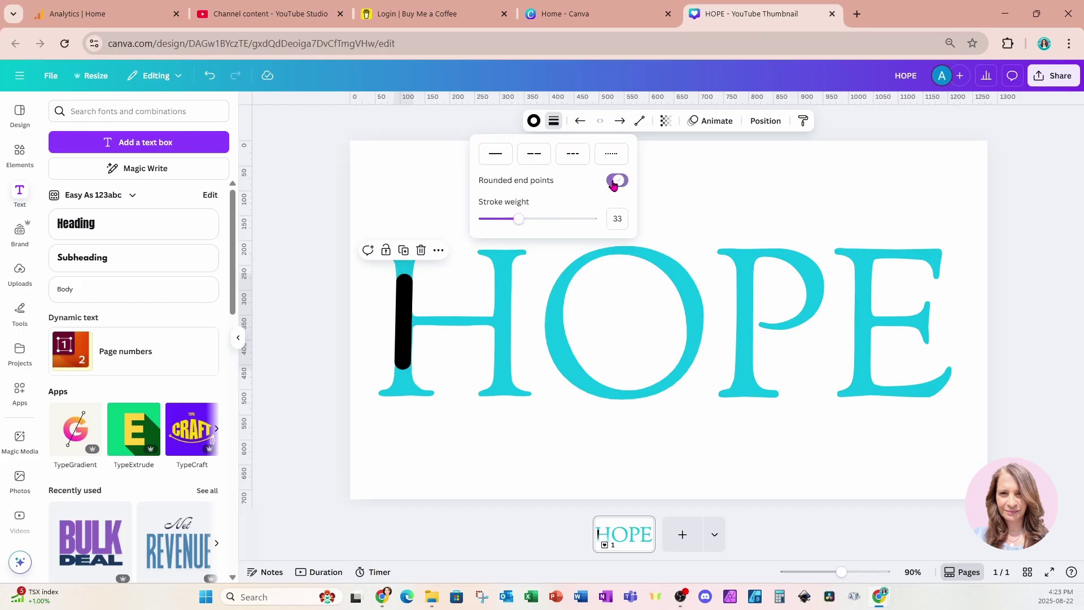
pyautogui.click(535, 125)
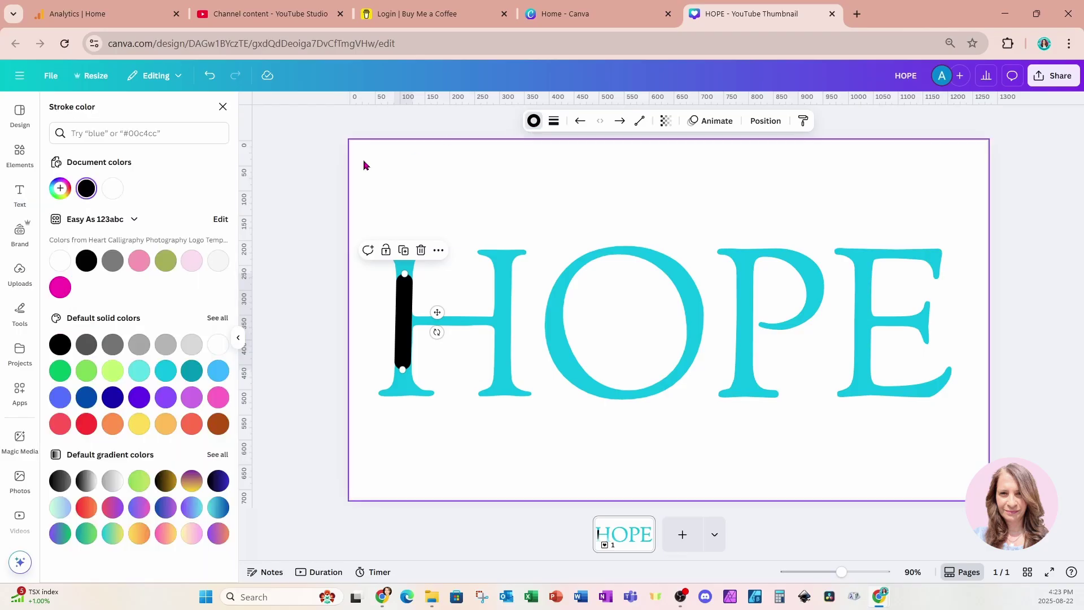
pyautogui.click(61, 260)
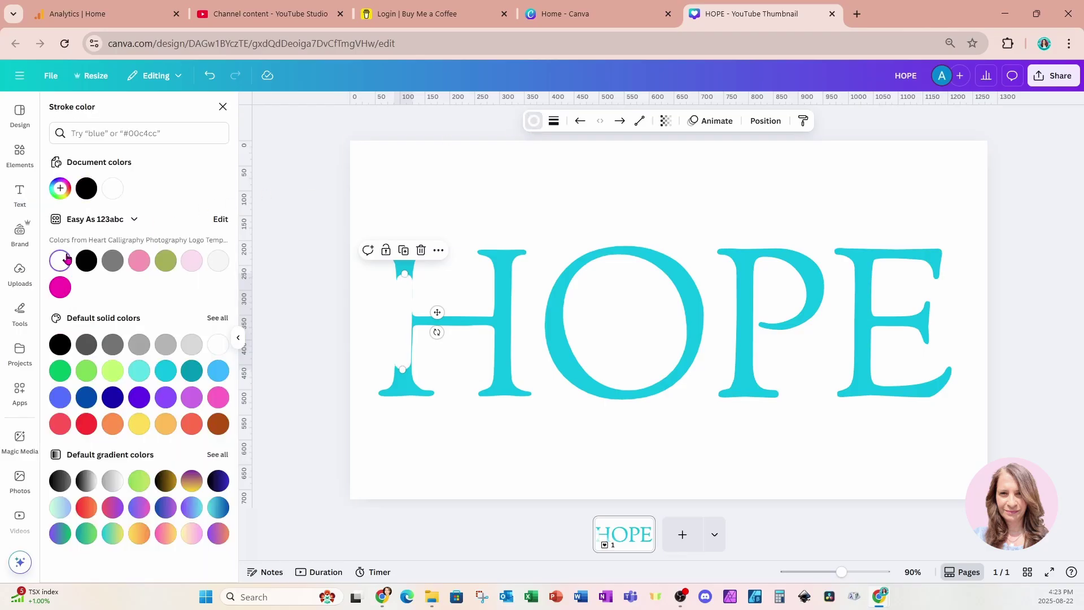
pyautogui.click(554, 121)
pyautogui.moveTo(531, 217); pyautogui.dragTo(525, 221)
pyautogui.hotkey('ctrl', 'z')
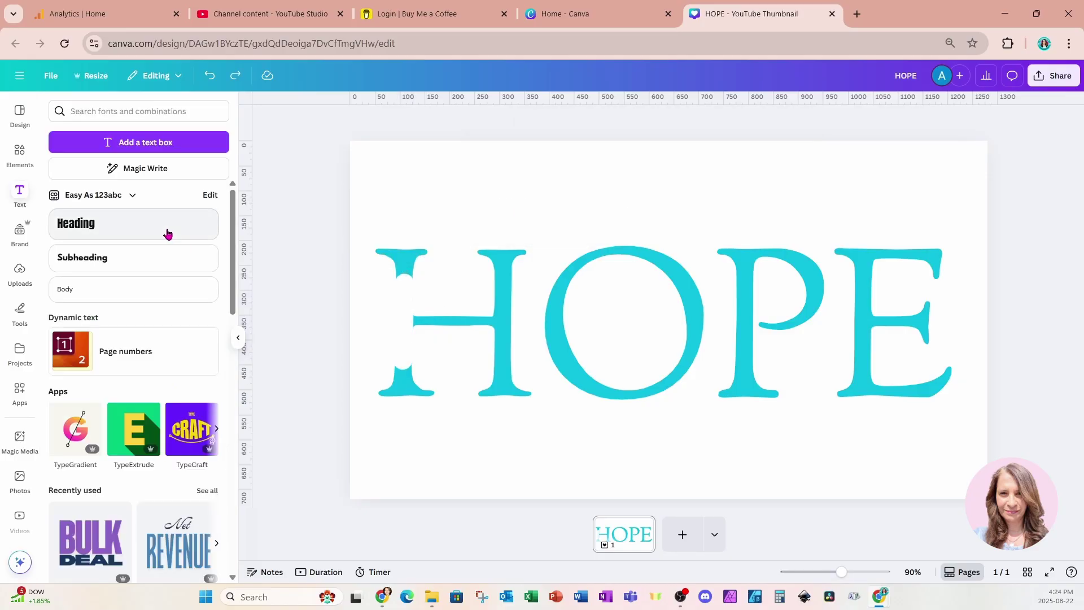
# Add a heading reading "HEALING" in the Childos Arabic font.
pyautogui.click(98, 232)
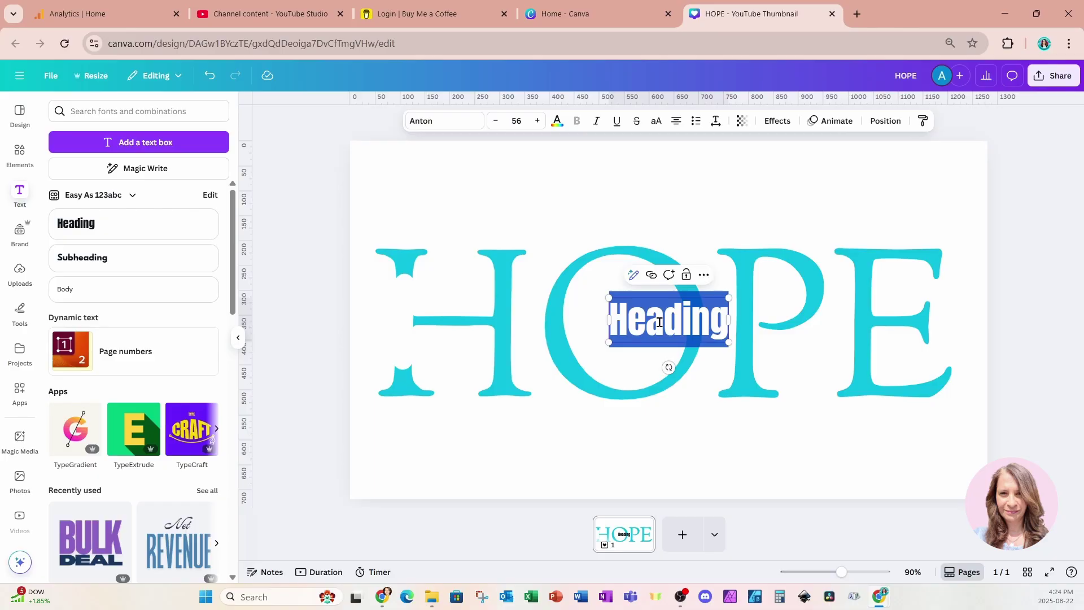
pyautogui.click(431, 124)
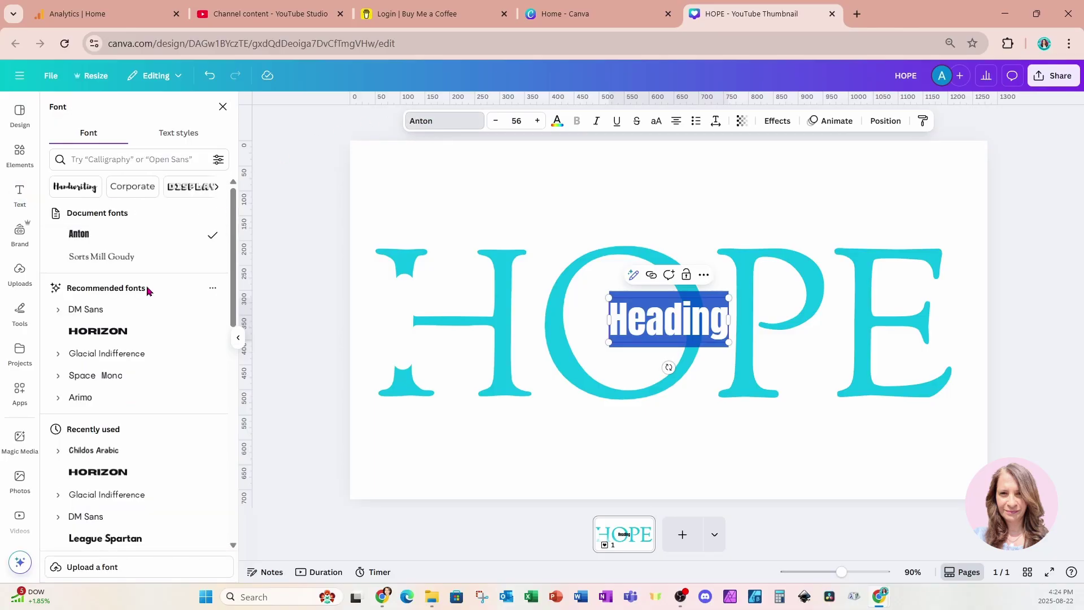
pyautogui.click(77, 459)
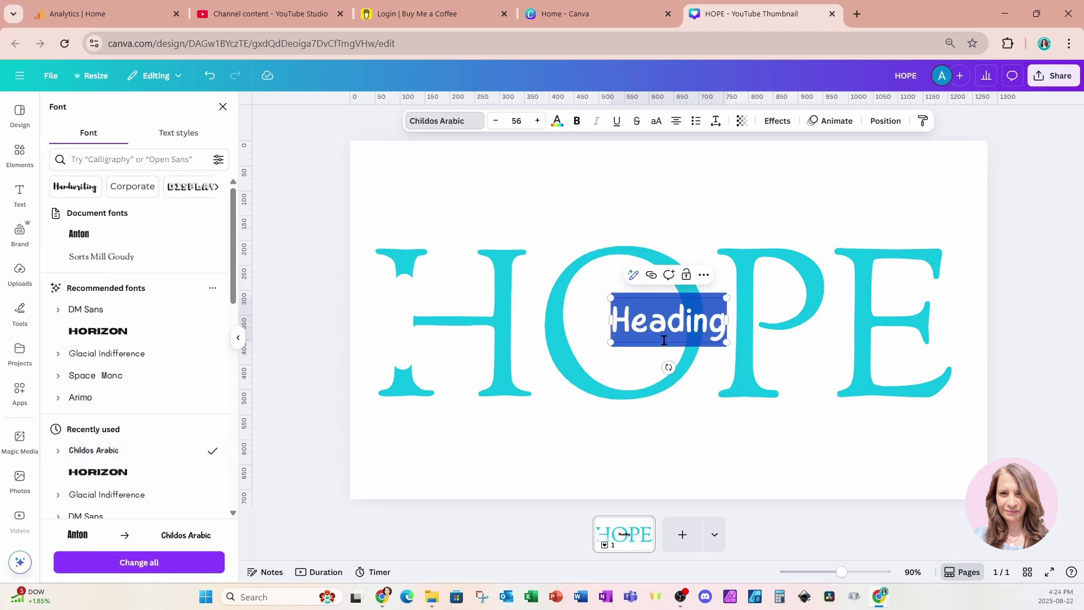
pyautogui.write('HEALING')
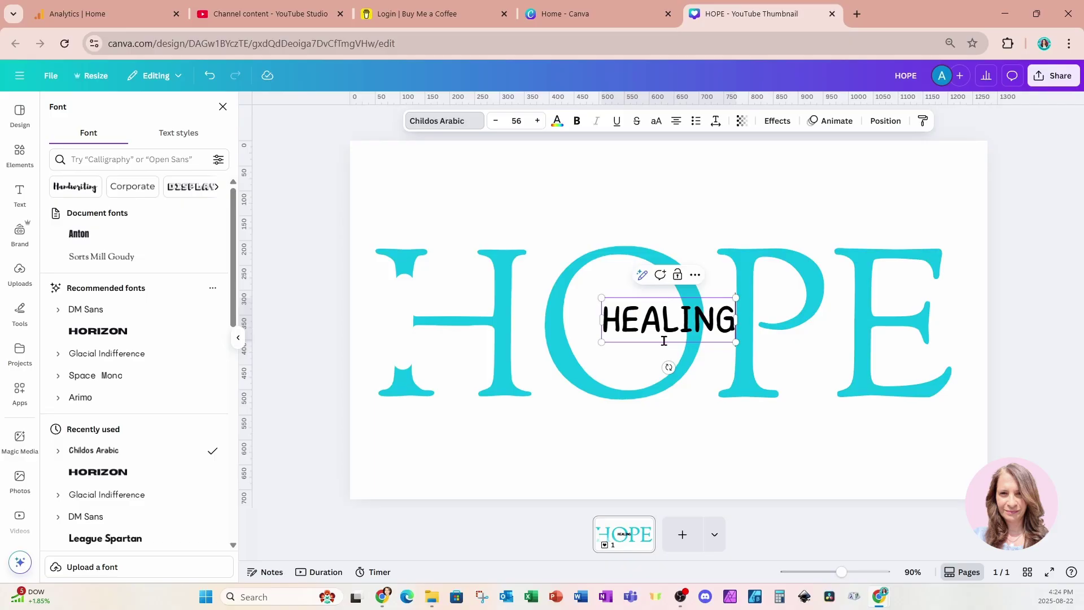
pyautogui.press('Escape')
pyautogui.press('Escape')
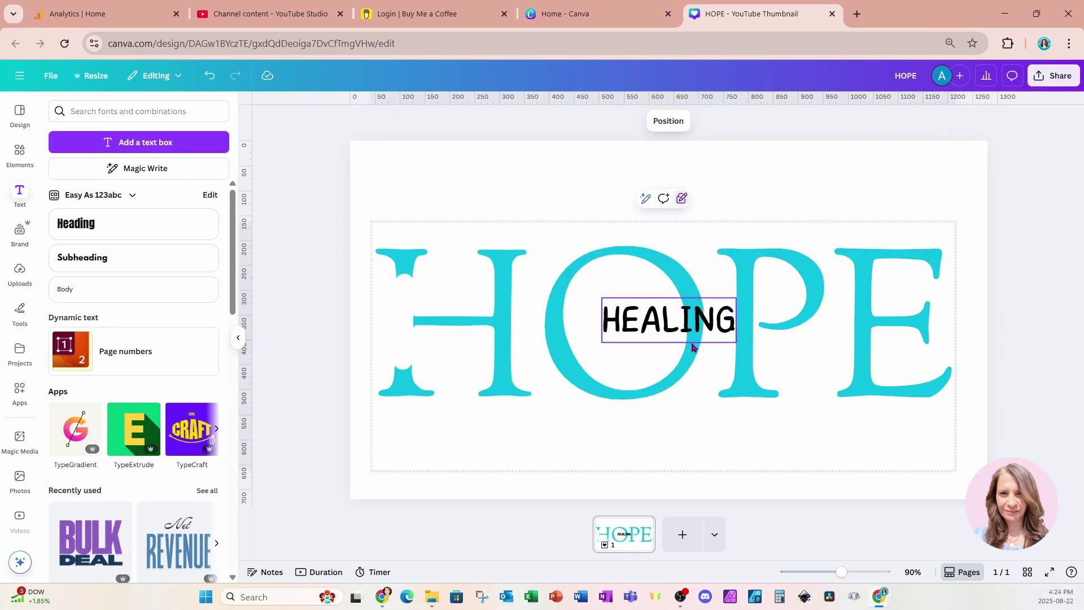
# Rotate the HEALING text to -90° and place it over the H's left stem, with its arrangement settings open.
pyautogui.moveTo(693, 332); pyautogui.dragTo(487, 353)
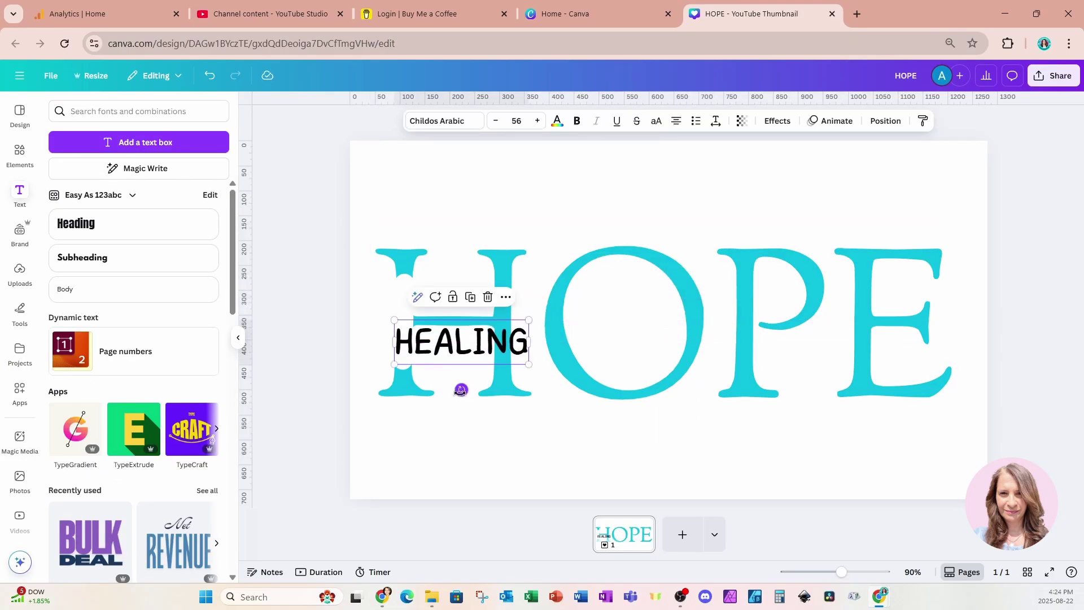
pyautogui.moveTo(461, 390)
pyautogui.mouseDown()
pyautogui.moveTo(483, 341)
pyautogui.moveTo(460, 352)
pyautogui.moveTo(410, 324)
pyautogui.mouseUp()
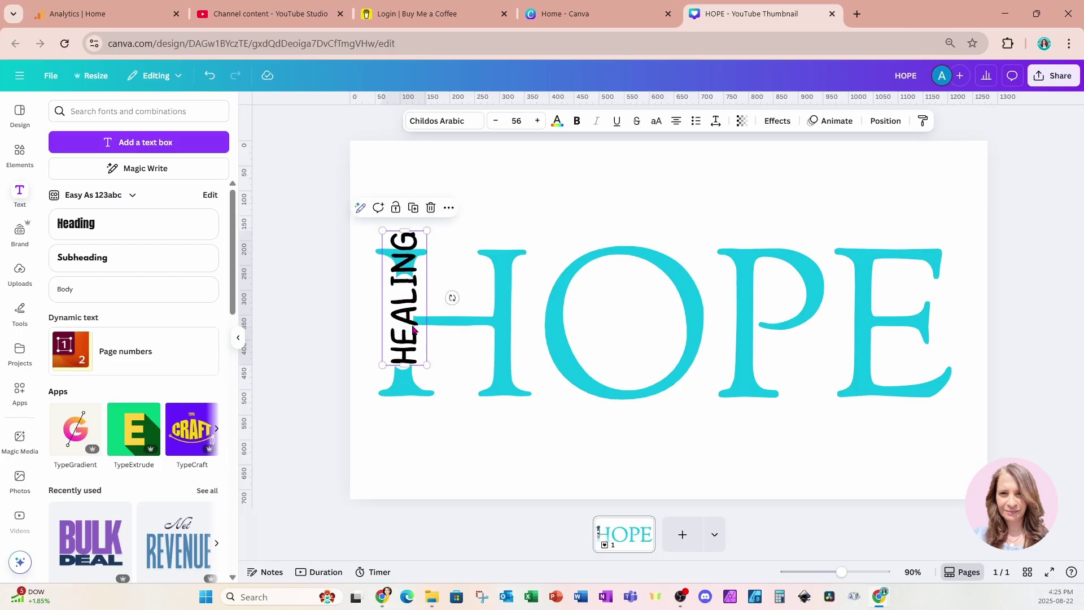
pyautogui.click(885, 123)
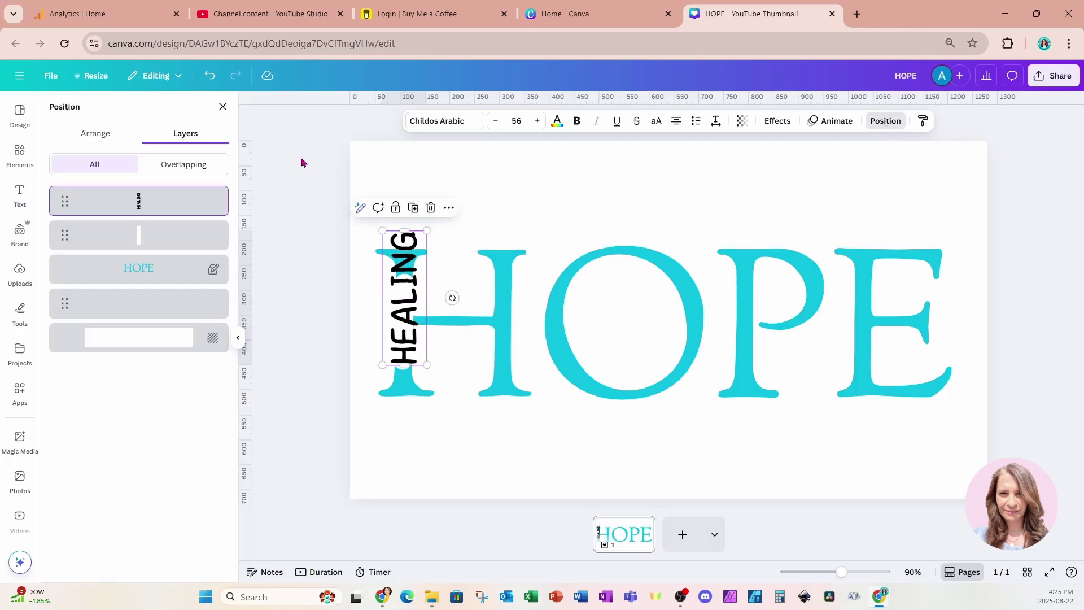
pyautogui.click(99, 139)
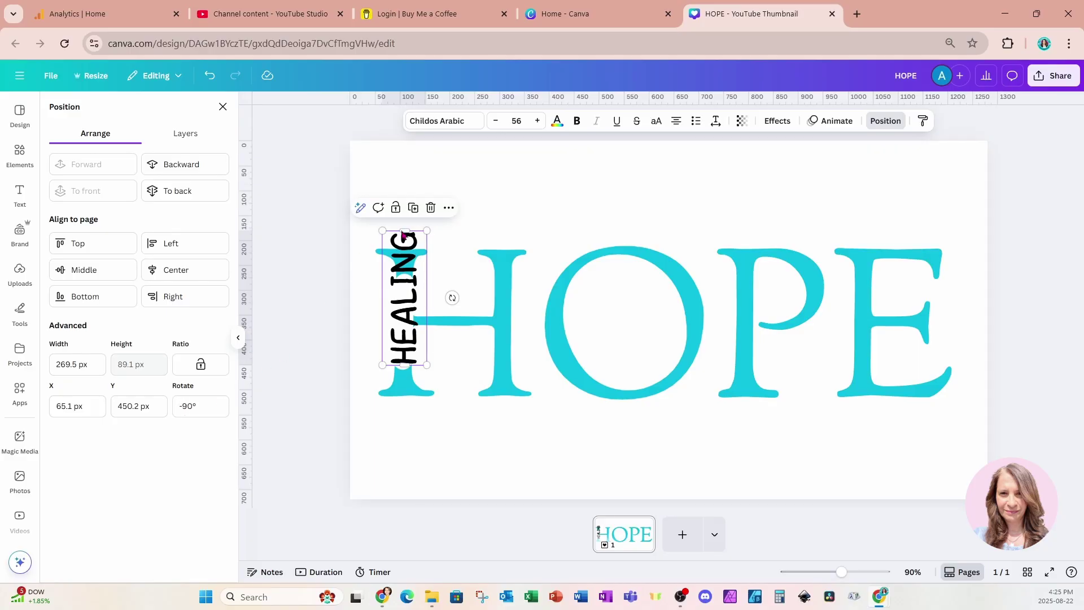
# Shrink the HEALING text to font size 29.5 and fit it inside the gap in the H's left stem.
pyautogui.moveTo(383, 232)
pyautogui.mouseDown()
pyautogui.moveTo(410, 278)
pyautogui.moveTo(400, 281)
pyautogui.mouseUp()
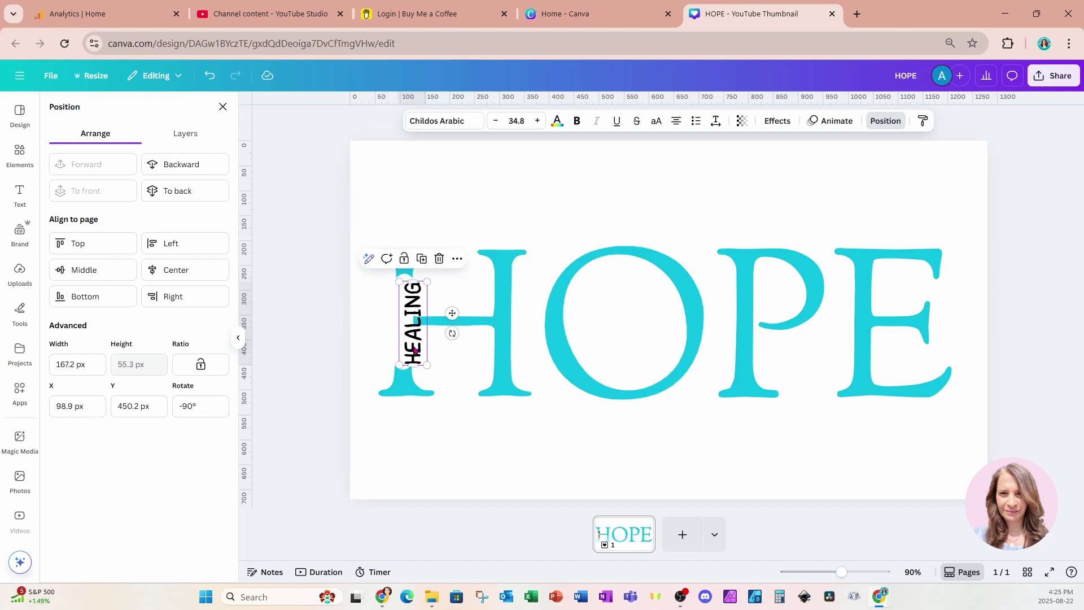
pyautogui.moveTo(415, 347); pyautogui.dragTo(405, 344)
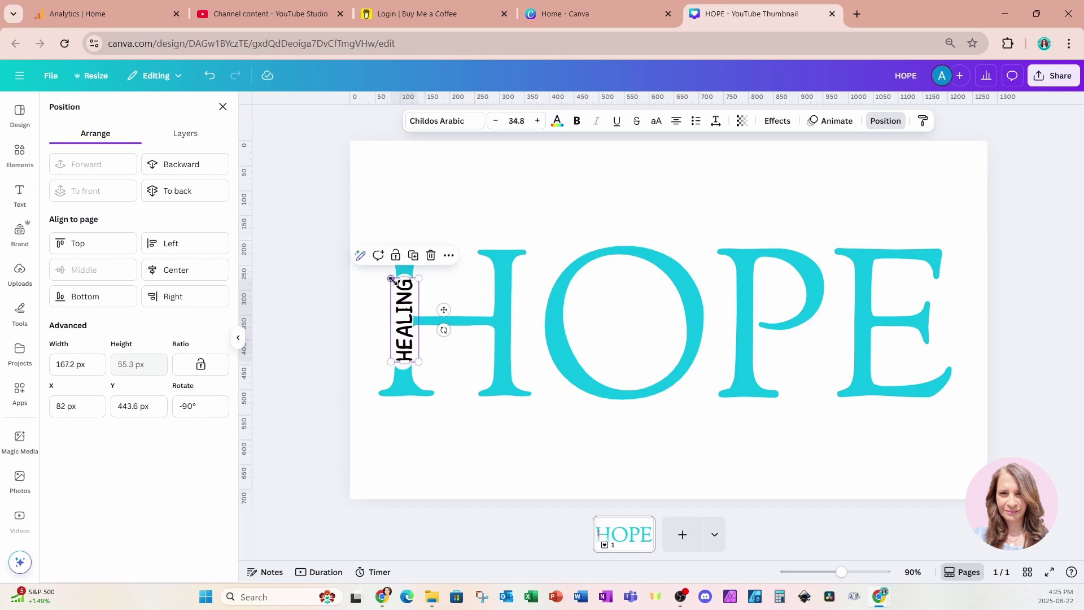
pyautogui.moveTo(392, 279); pyautogui.dragTo(410, 323)
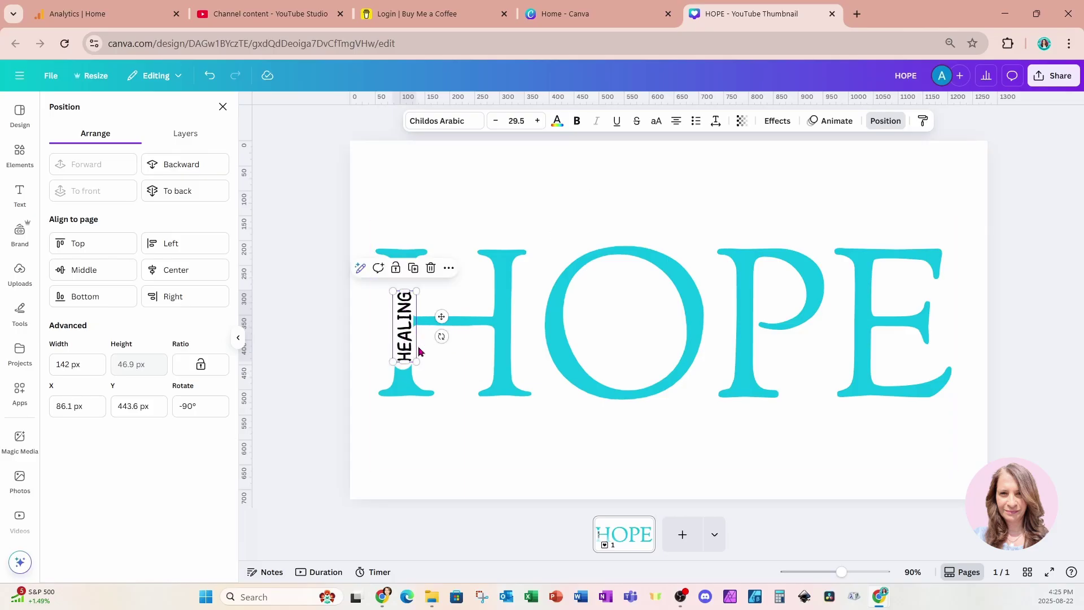
pyautogui.click(421, 429)
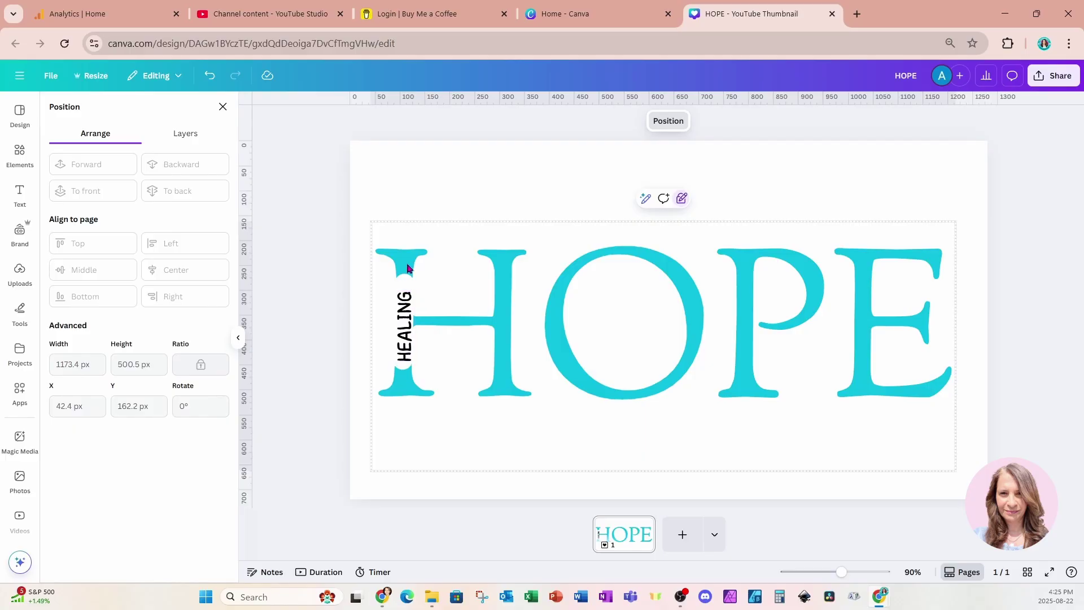
# Left-align the HEALING text and lengthen its box to about 171 px to span the gap in the stem.
pyautogui.click(411, 367)
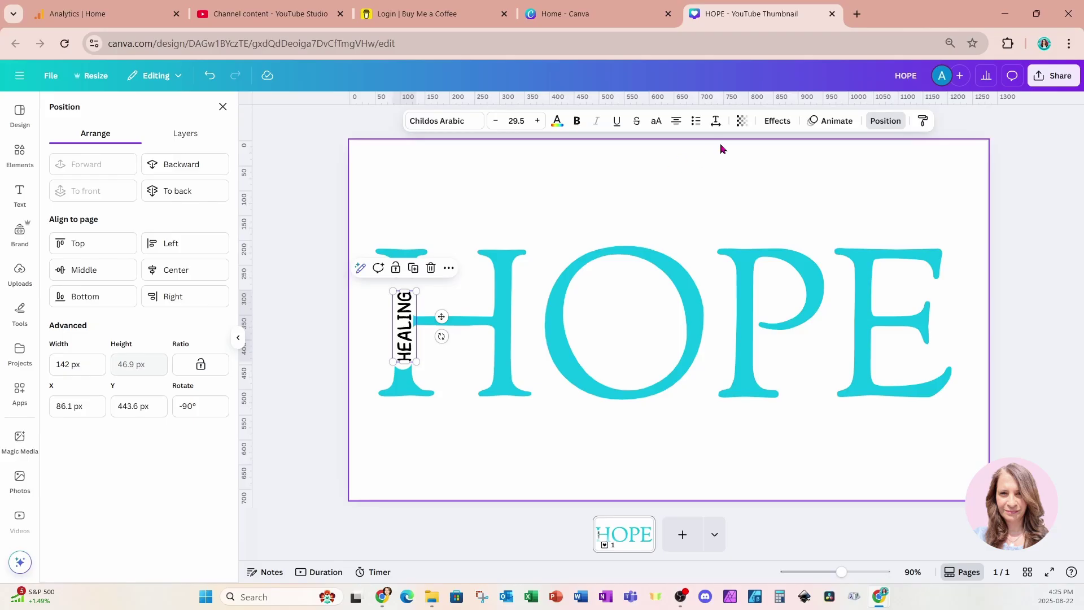
pyautogui.click(677, 121)
pyautogui.moveTo(404, 290); pyautogui.dragTo(409, 282)
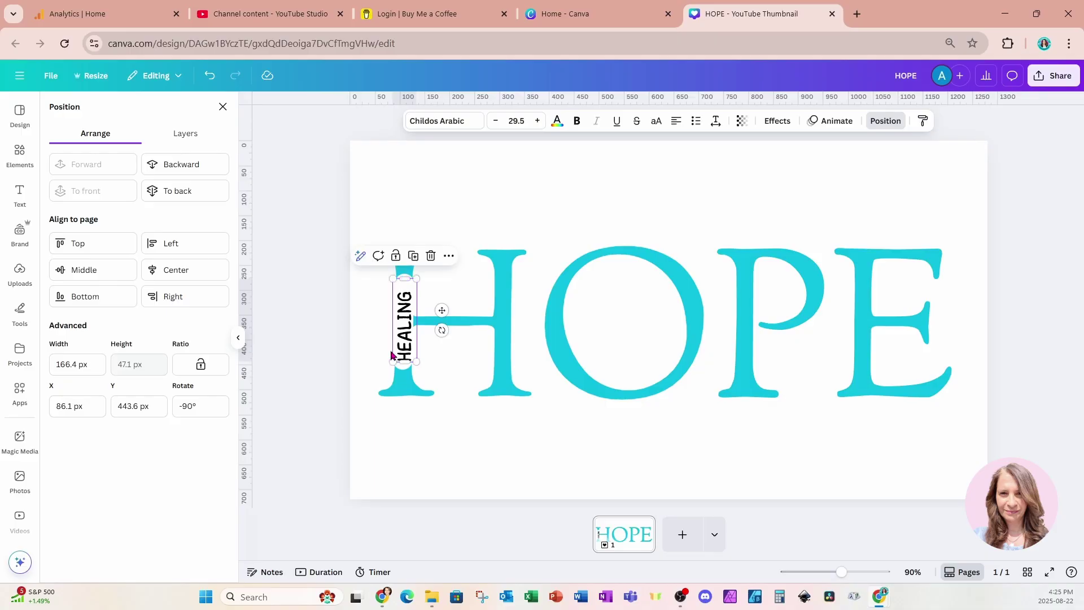
pyautogui.moveTo(404, 362); pyautogui.dragTo(405, 365)
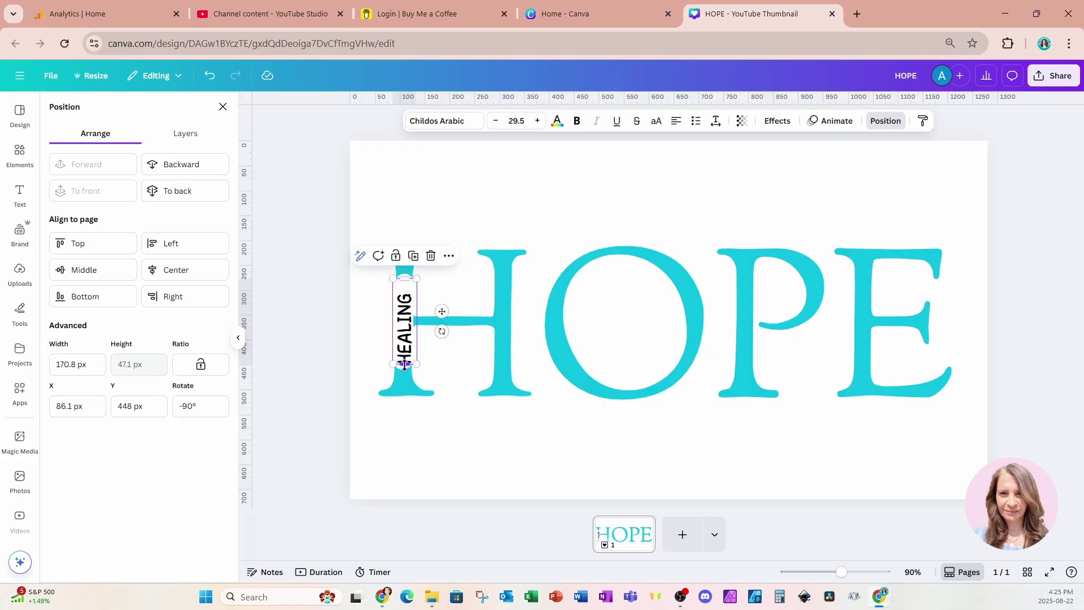
# Set the HEALING text's letter spacing to 107 and lengthen its box to about 181 px so the word stays on one line.
pyautogui.click(716, 122)
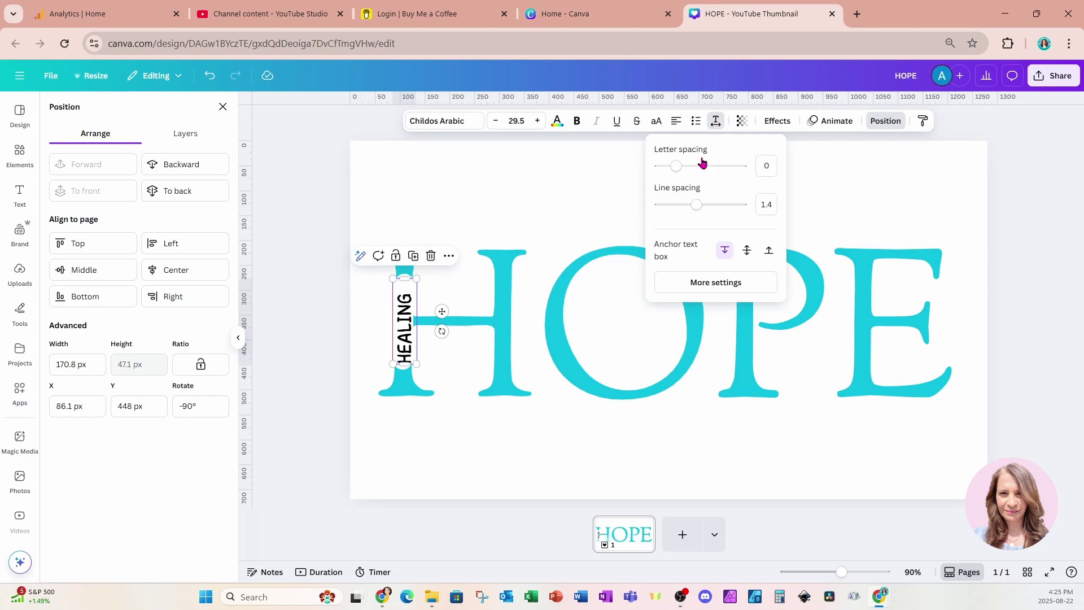
pyautogui.moveTo(675, 169); pyautogui.dragTo(686, 175)
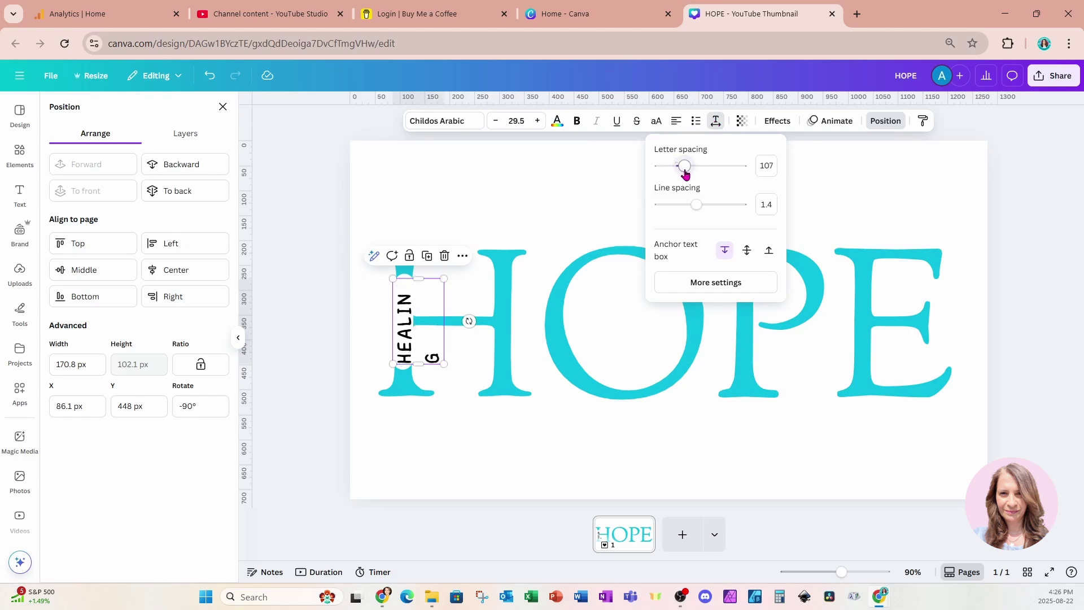
pyautogui.click(715, 122)
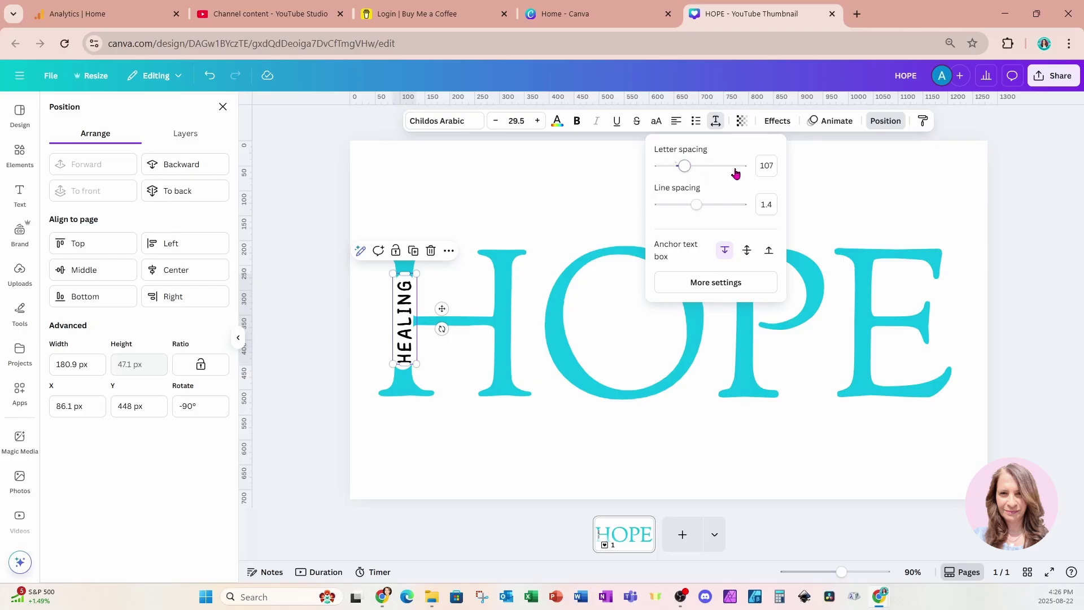
# Recolor the HEALING text aqua blue (#0cc0df) to match the HOPE lettering.
pyautogui.click(557, 121)
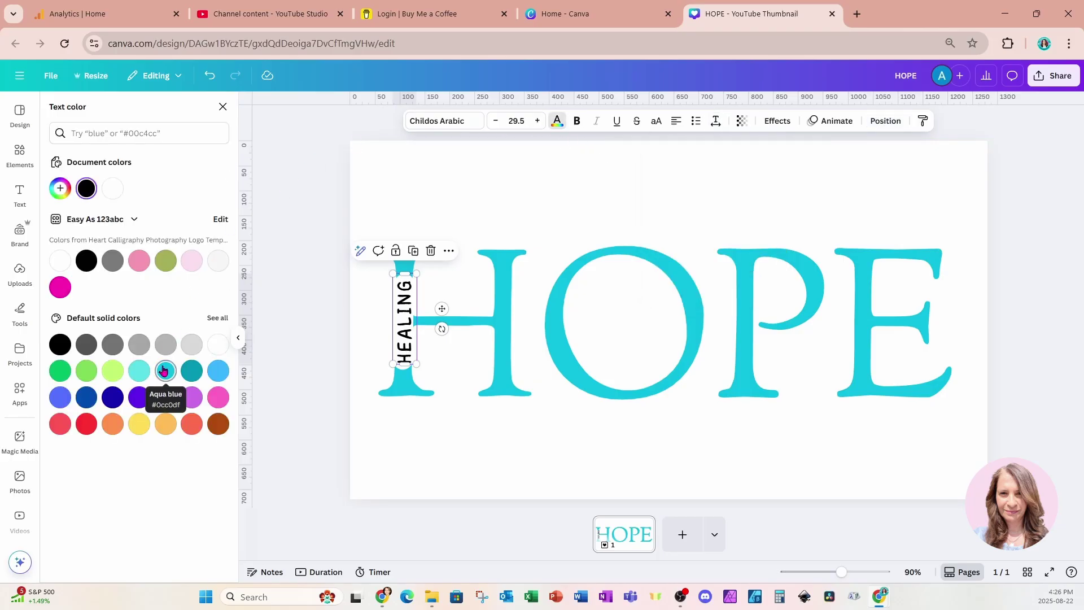
pyautogui.click(164, 369)
pyautogui.click(484, 421)
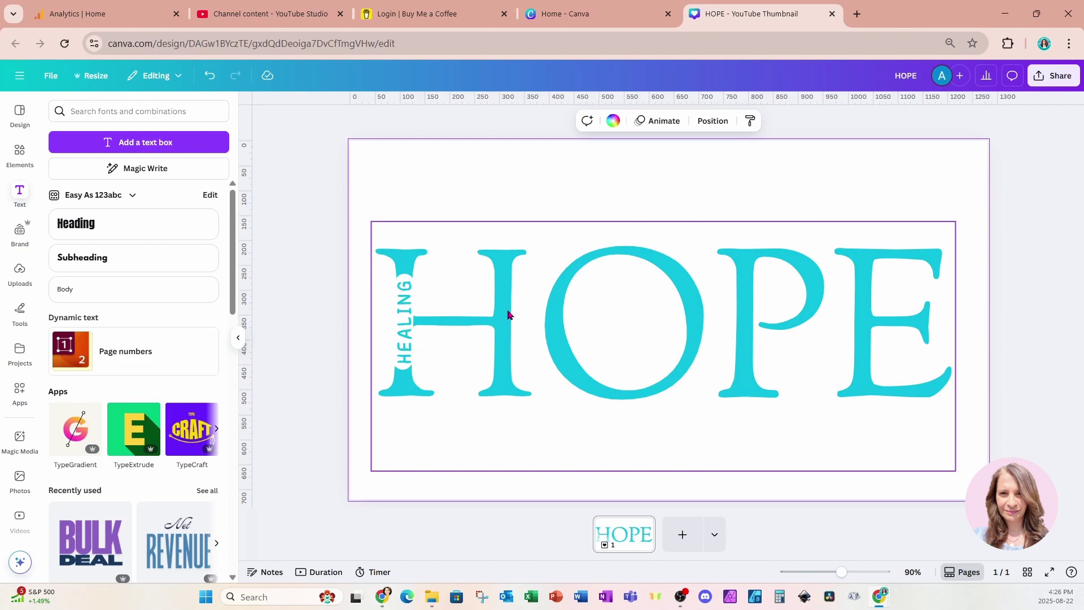
# Duplicate the white rounded line behind HEALING and place the copy across the top of the O.
pyautogui.click(712, 121)
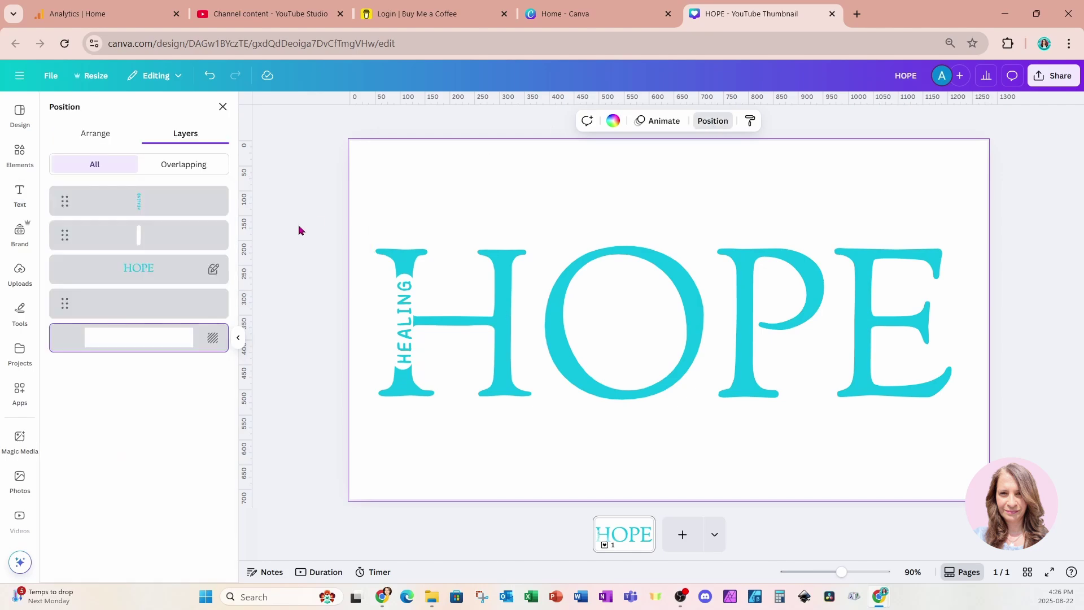
pyautogui.click(158, 242)
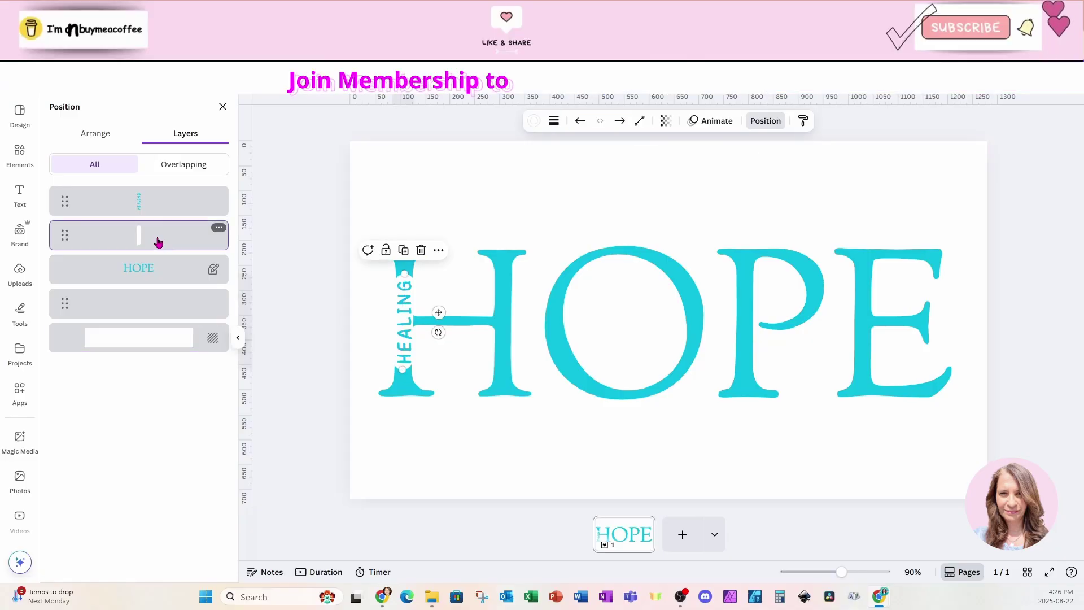
pyautogui.click(406, 252)
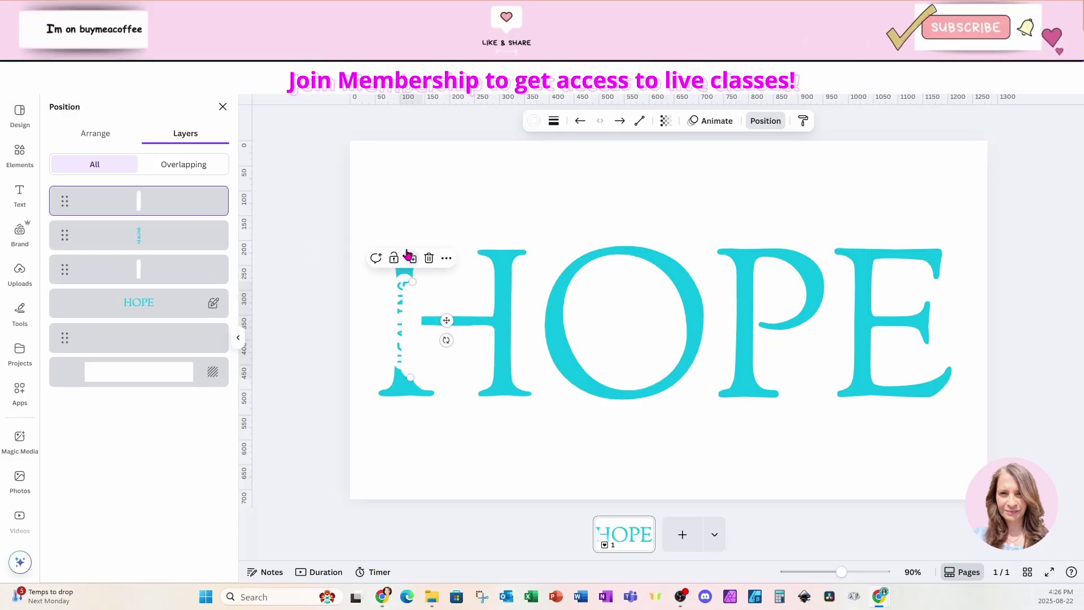
pyautogui.moveTo(442, 315); pyautogui.dragTo(660, 245)
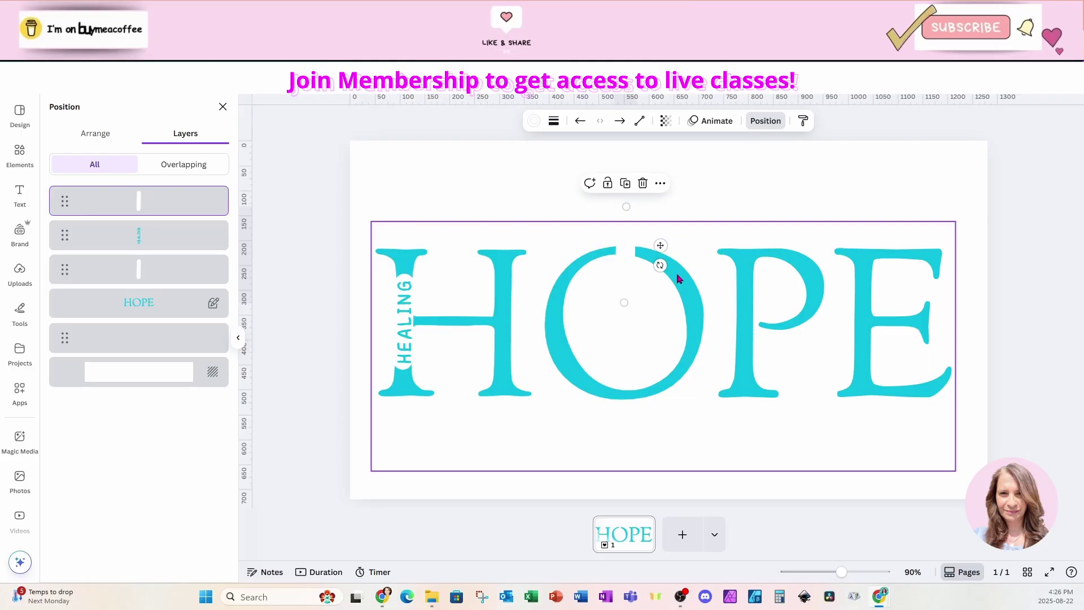
# Change the page background color to light gray.
pyautogui.click(700, 251)
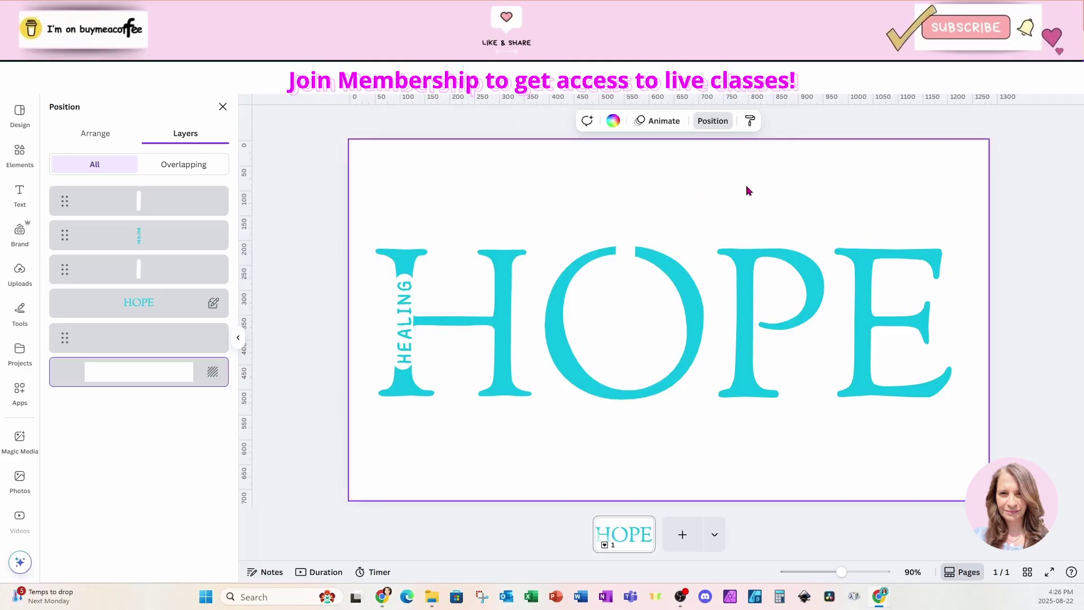
pyautogui.click(613, 121)
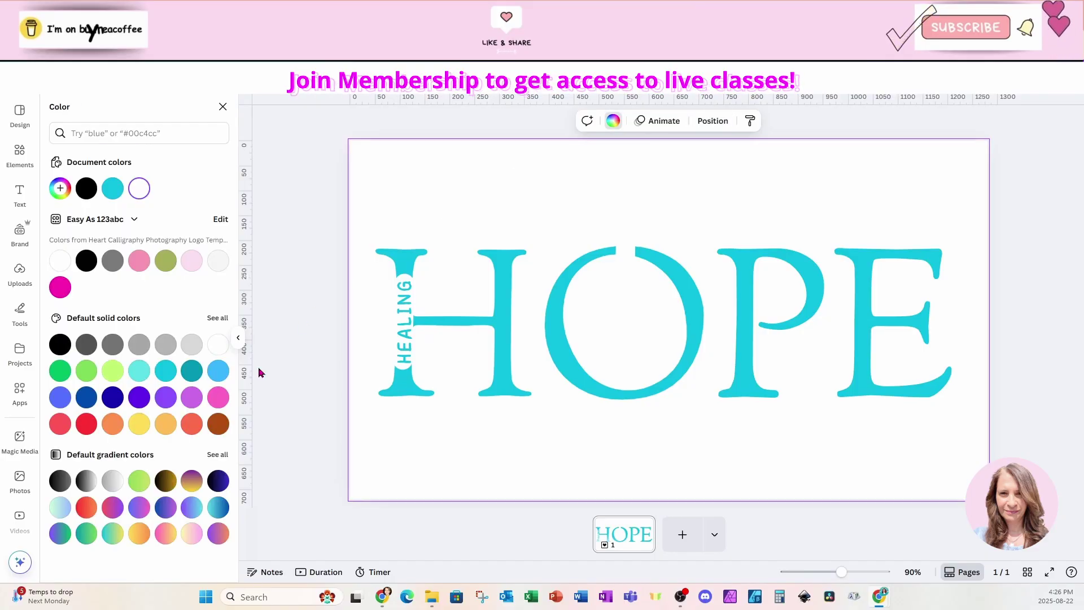
pyautogui.click(184, 338)
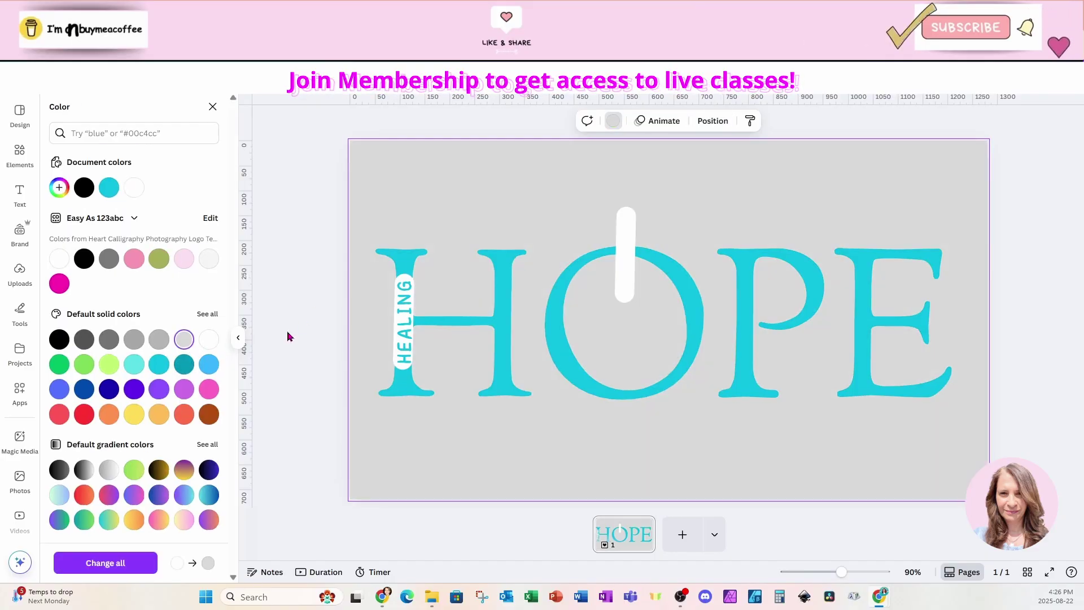
# Rotate the copied white line to horizontal, then make it curved and fit its ends to the O's upper arc.
pyautogui.click(624, 281)
pyautogui.moveTo(661, 263); pyautogui.dragTo(616, 300)
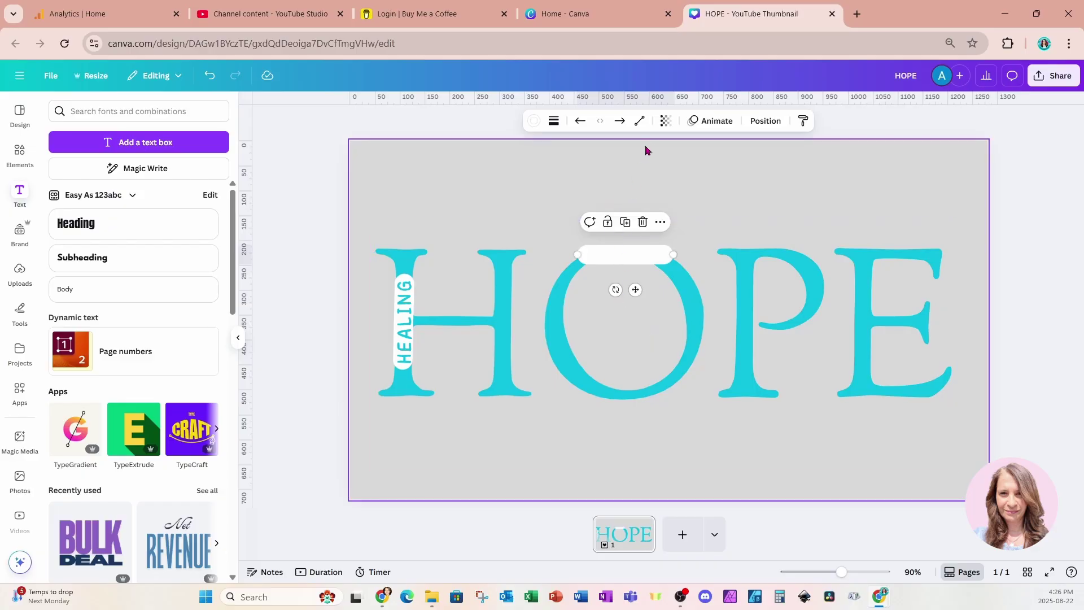
pyautogui.click(639, 122)
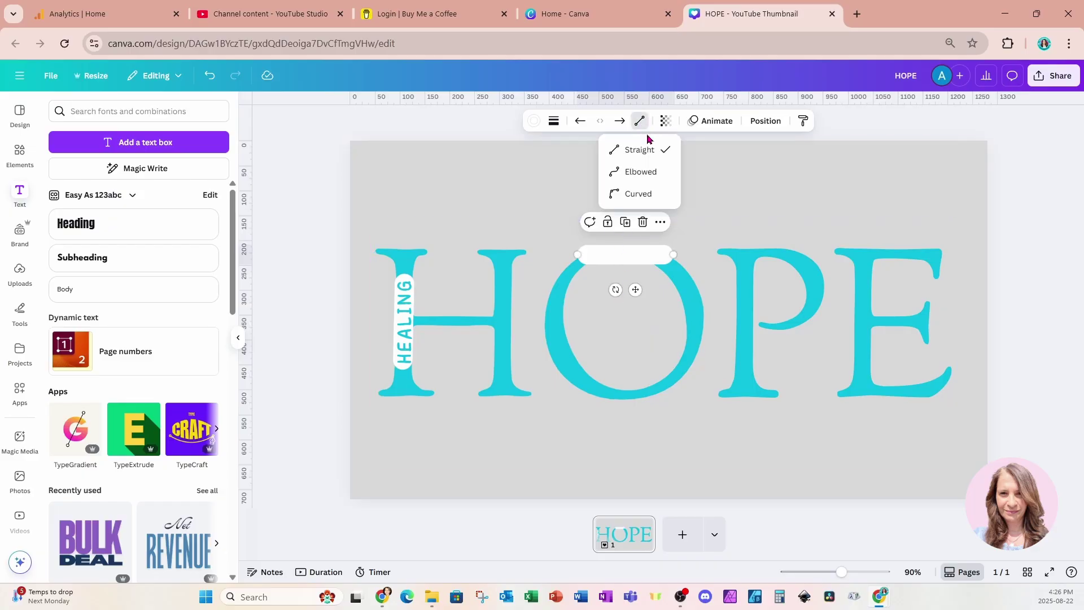
pyautogui.click(648, 200)
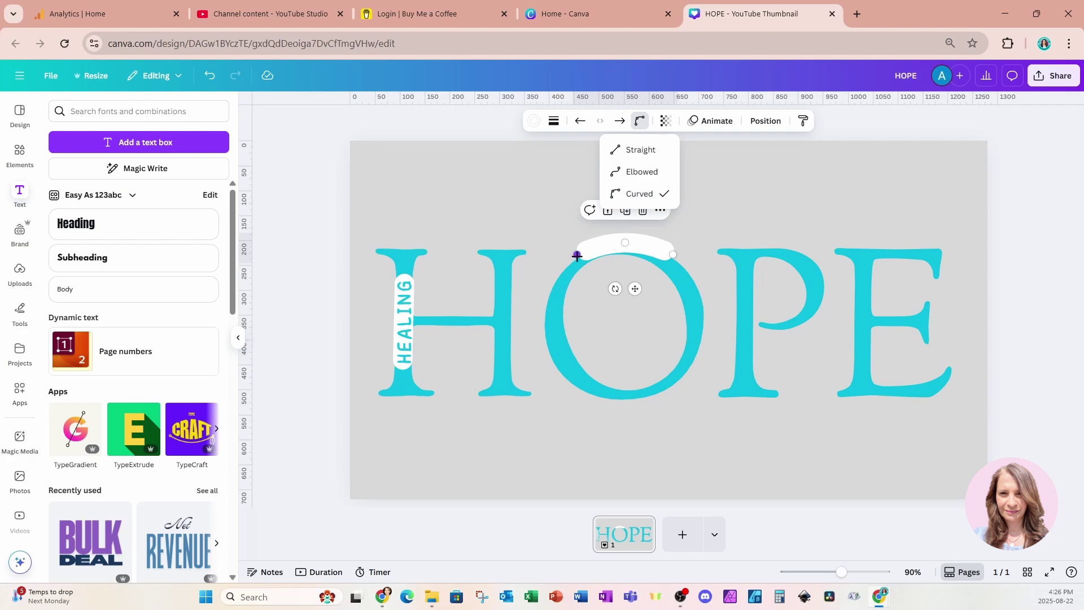
pyautogui.moveTo(577, 256); pyautogui.dragTo(576, 262)
pyautogui.moveTo(575, 266); pyautogui.dragTo(576, 266)
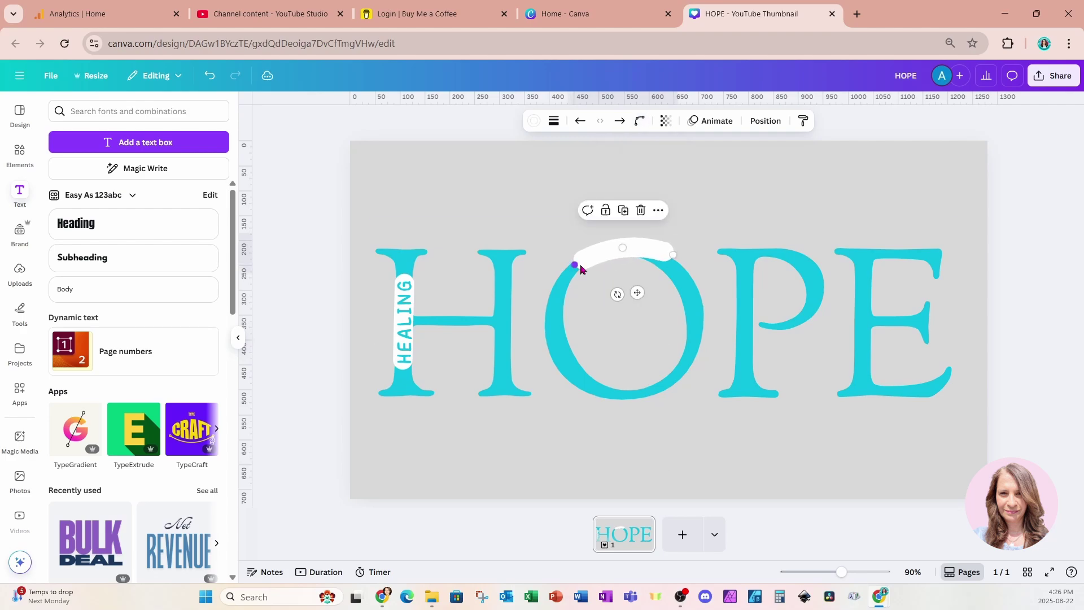
pyautogui.moveTo(671, 251)
pyautogui.mouseDown()
pyautogui.moveTo(677, 266)
pyautogui.moveTo(625, 251)
pyautogui.moveTo(678, 269)
pyautogui.mouseUp()
# Duplicate the HEALING text and place the copy horizontally over the white arc at the top of the O.
pyautogui.click(402, 339)
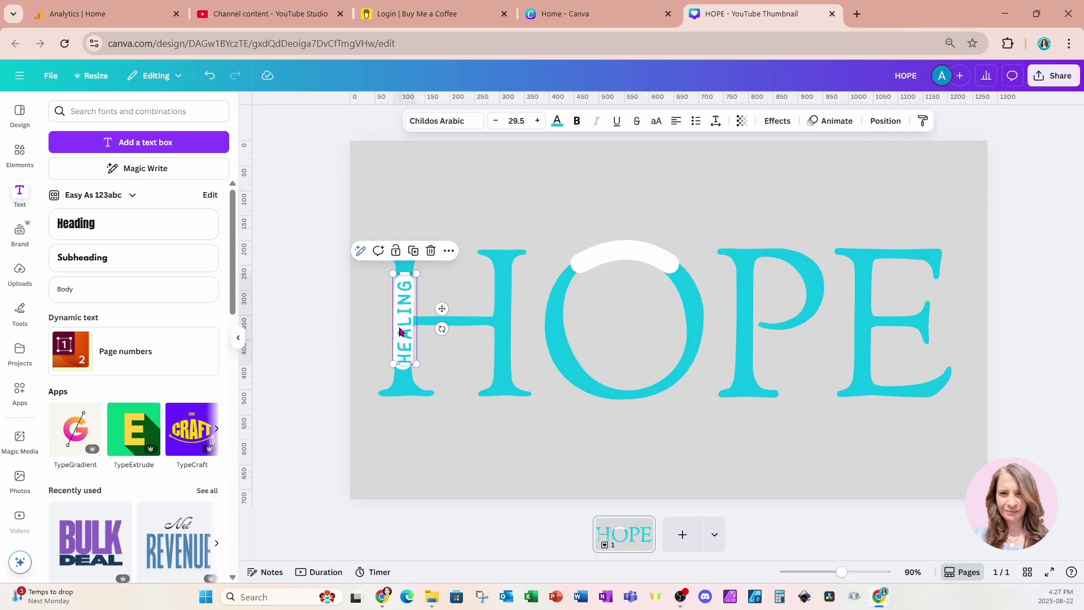
pyautogui.click(419, 258)
pyautogui.moveTo(417, 316)
pyautogui.mouseDown()
pyautogui.moveTo(479, 245)
pyautogui.moveTo(554, 210)
pyautogui.moveTo(582, 243)
pyautogui.moveTo(542, 269)
pyautogui.moveTo(636, 273)
pyautogui.moveTo(642, 283)
pyautogui.mouseUp()
# Replace the copied text with "OPTIMISM" and widen its box so the word fits on one line.
pyautogui.doubleClick(642, 253)
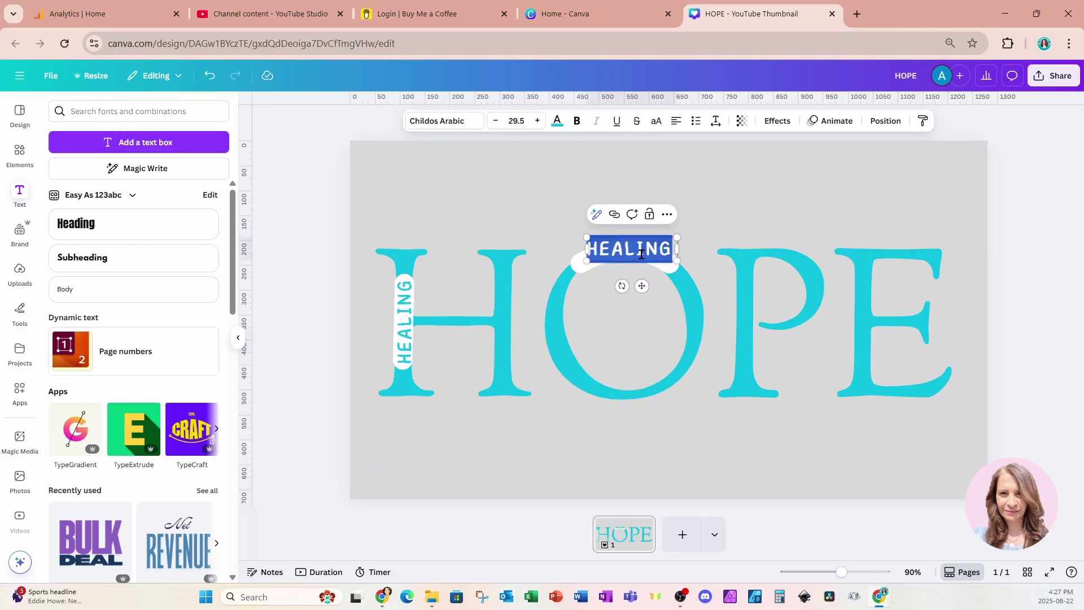
pyautogui.write('OPT')
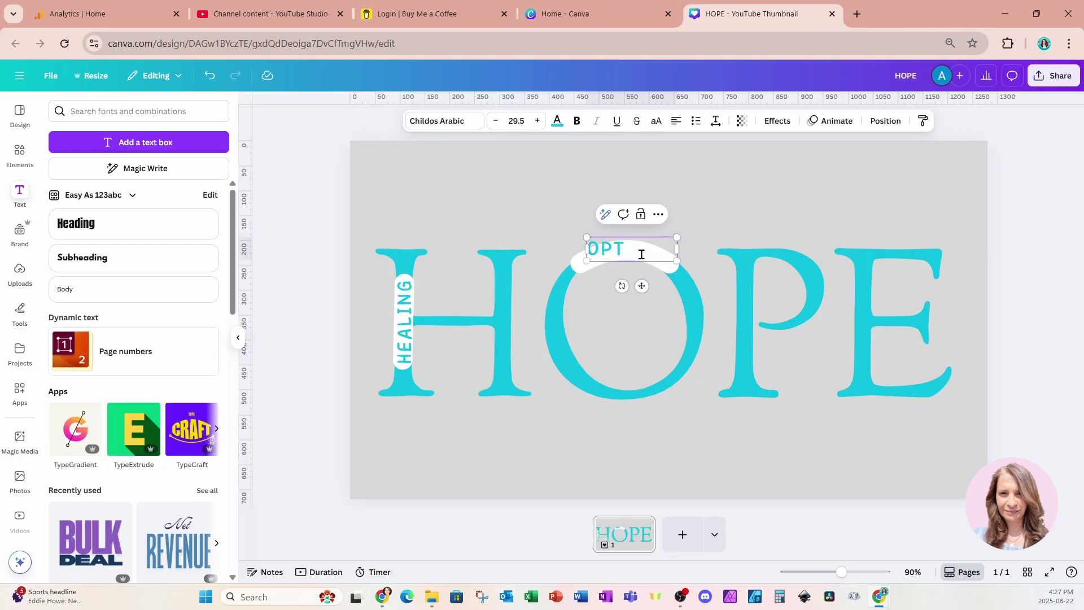
pyautogui.write('IMISM')
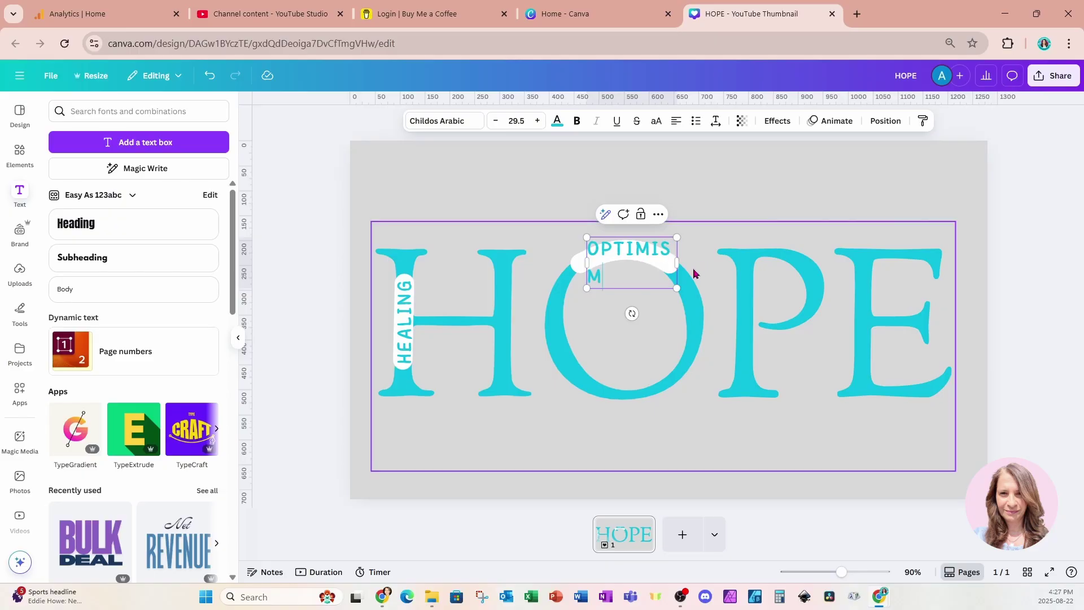
pyautogui.moveTo(677, 263); pyautogui.dragTo(638, 288)
# Apply a Curve shape of 59 to the OPTIMISM text and center it inside the white arc.
pyautogui.click(789, 125)
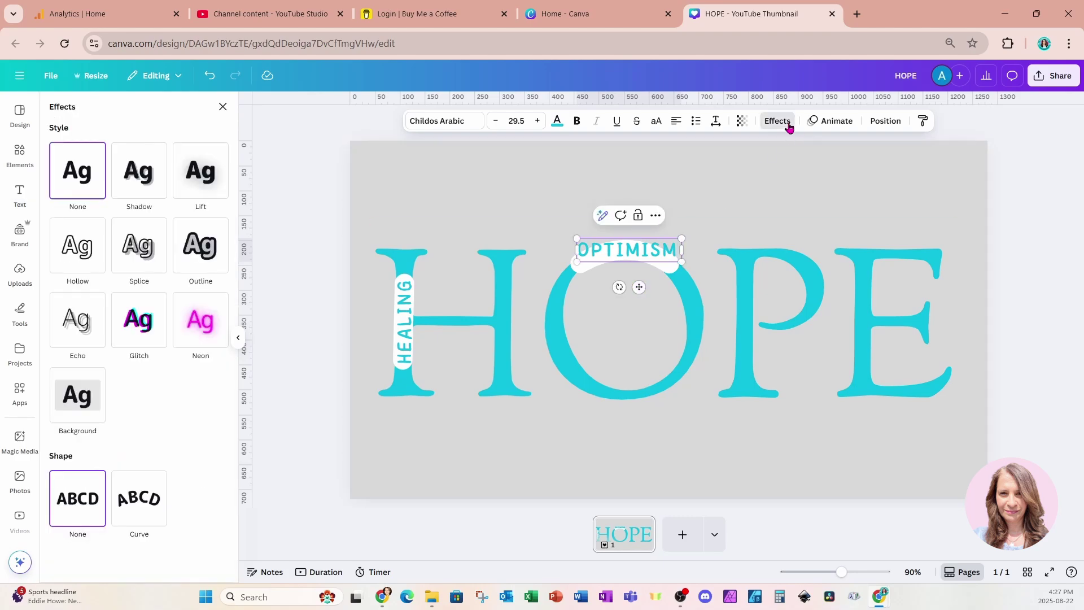
pyautogui.click(165, 514)
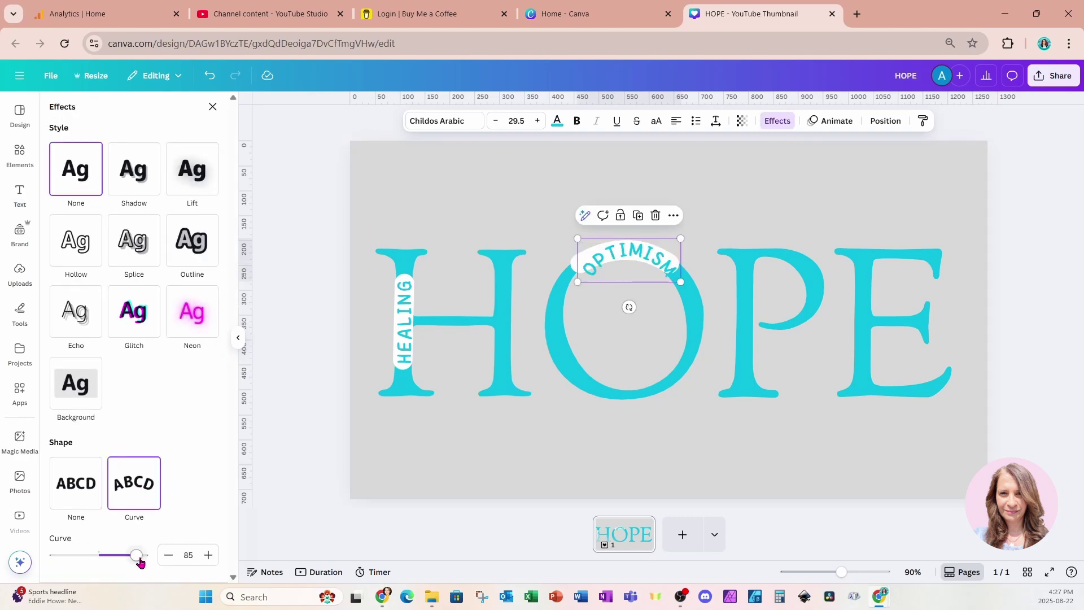
pyautogui.moveTo(140, 561); pyautogui.dragTo(125, 556)
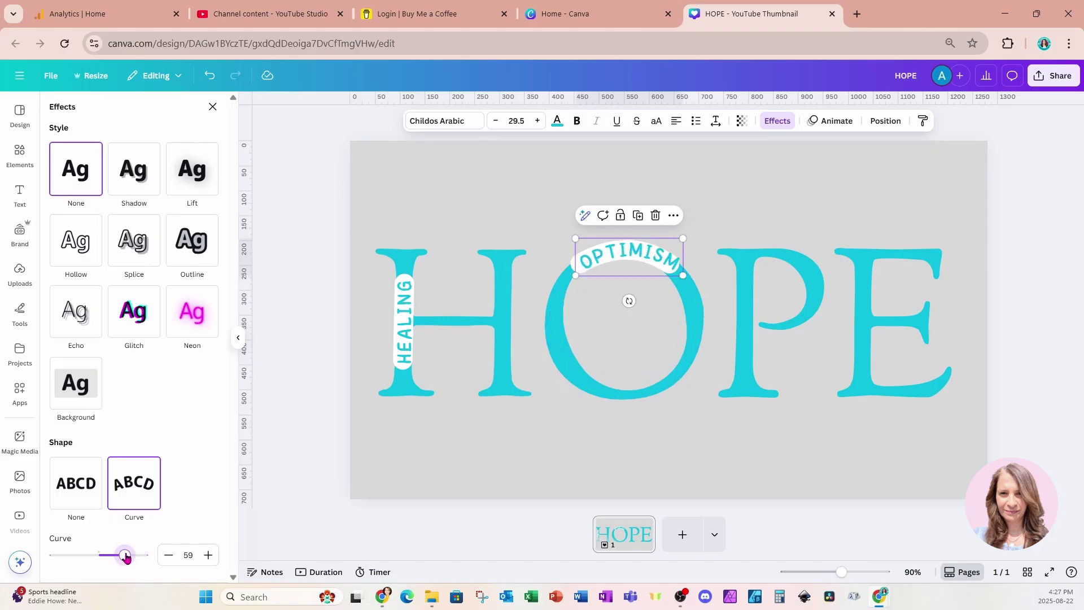
pyautogui.moveTo(636, 269); pyautogui.dragTo(635, 271)
# Duplicate the white arc behind OPTIMISM and place the copy over the P's bowl, bending outward along its curve.
pyautogui.click(884, 121)
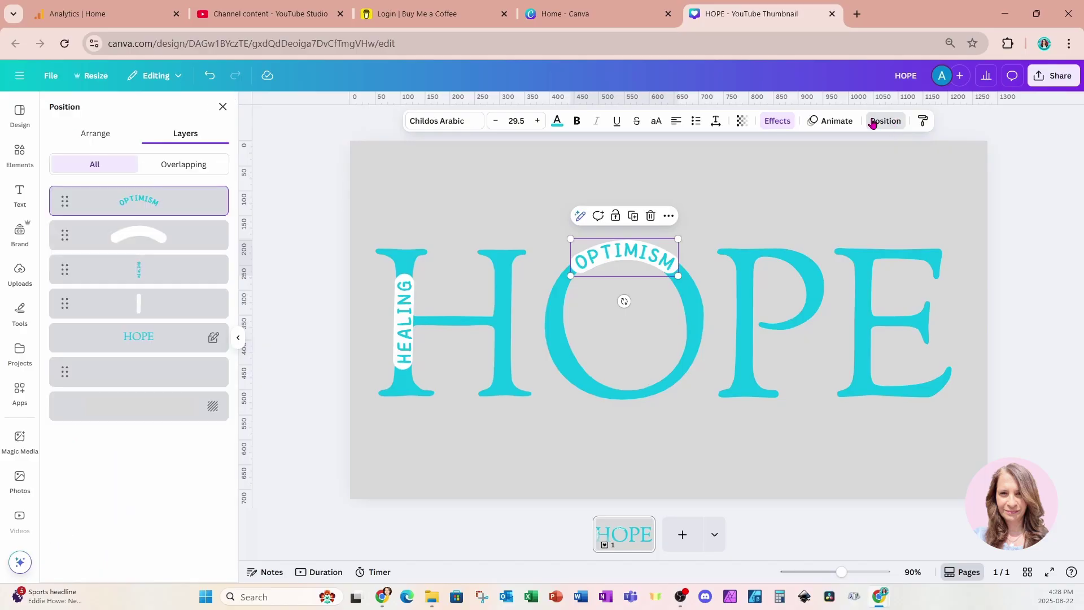
pyautogui.click(146, 242)
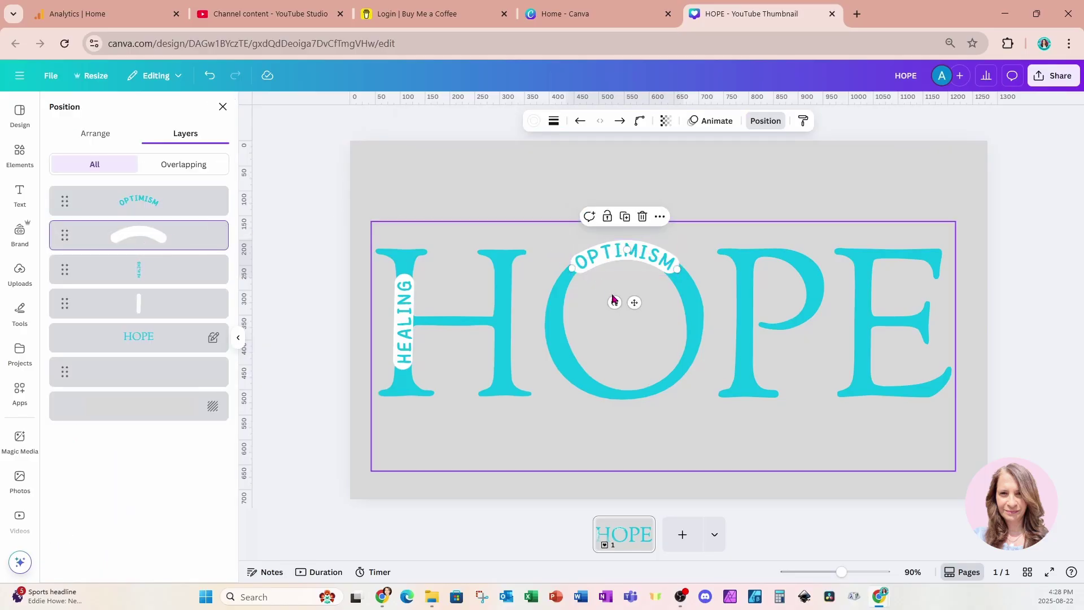
pyautogui.click(625, 217)
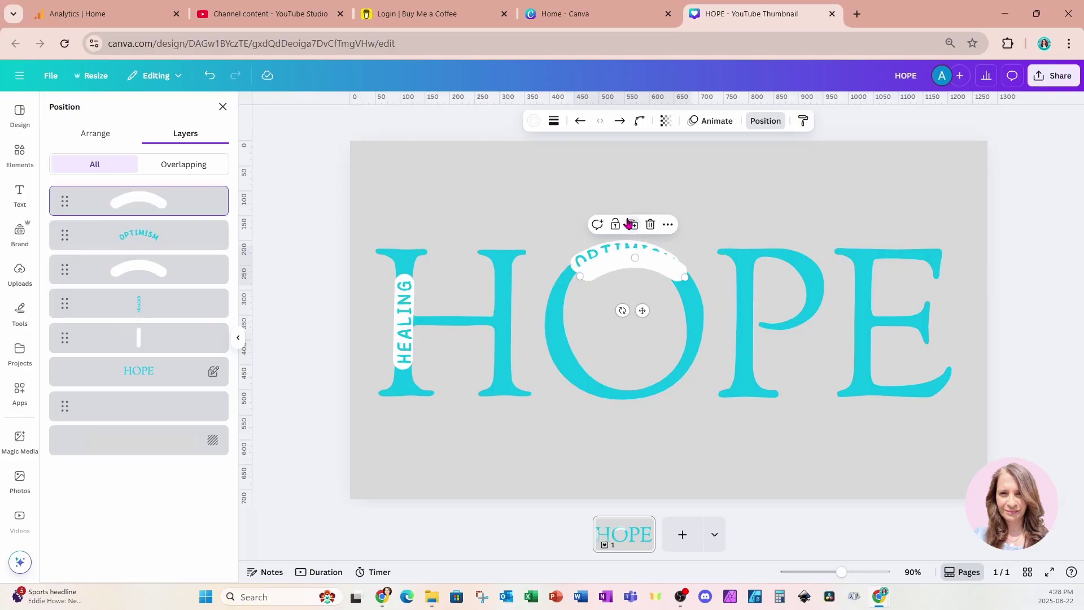
pyautogui.moveTo(634, 303)
pyautogui.mouseDown()
pyautogui.moveTo(781, 317)
pyautogui.moveTo(663, 302)
pyautogui.moveTo(631, 281)
pyautogui.mouseUp()
pyautogui.moveTo(785, 275); pyautogui.dragTo(816, 282)
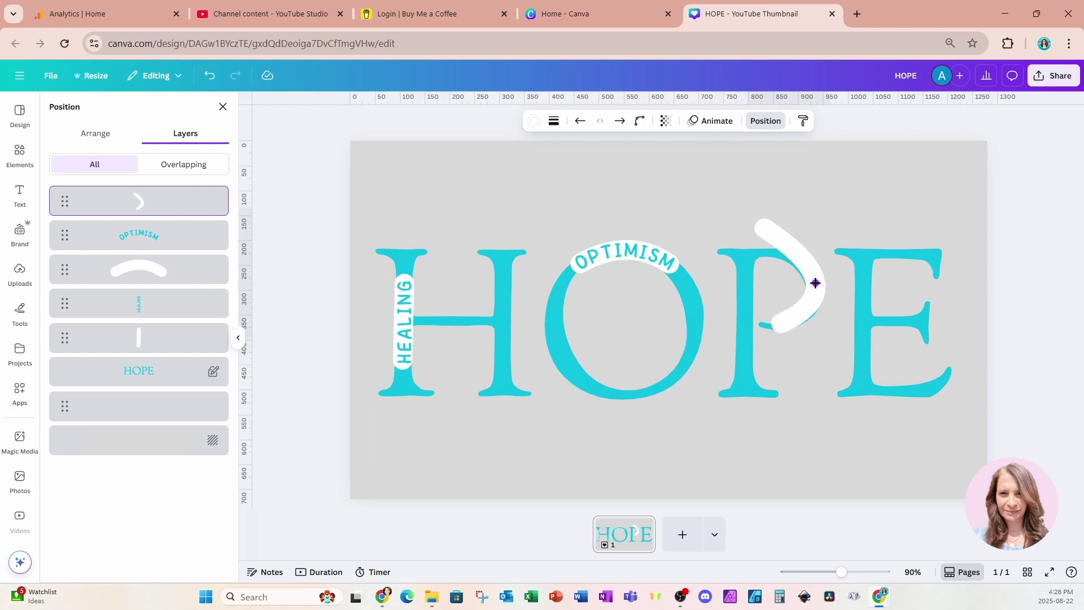
# Adjust the white arc's upper end and bend to follow the P's bowl, and set its stroke weight to 53.
pyautogui.moveTo(756, 223); pyautogui.dragTo(769, 248)
pyautogui.moveTo(816, 284); pyautogui.dragTo(818, 284)
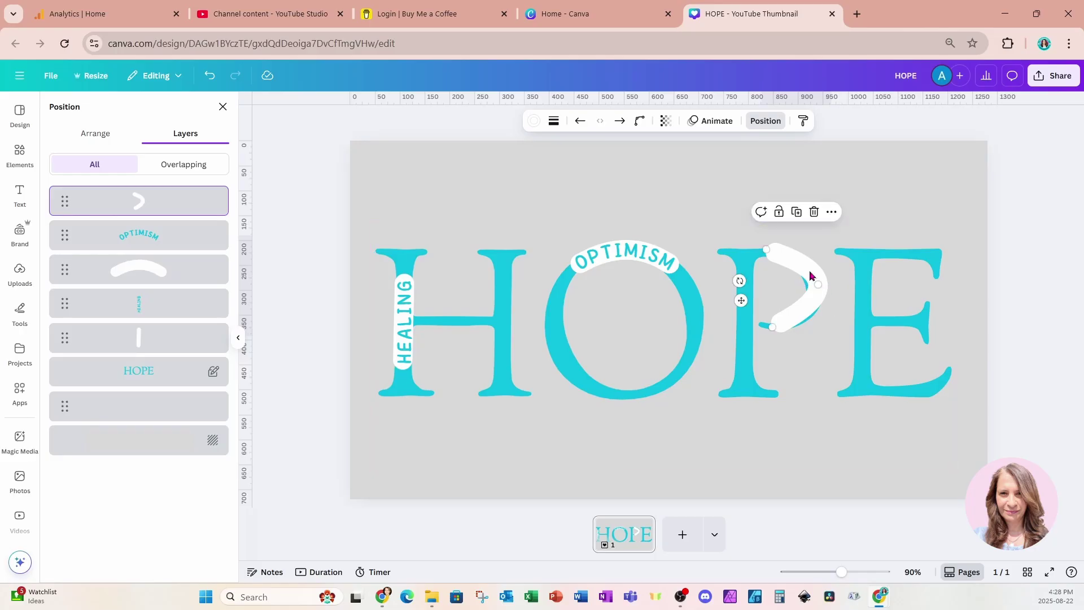
pyautogui.click(556, 127)
pyautogui.moveTo(530, 221); pyautogui.dragTo(541, 224)
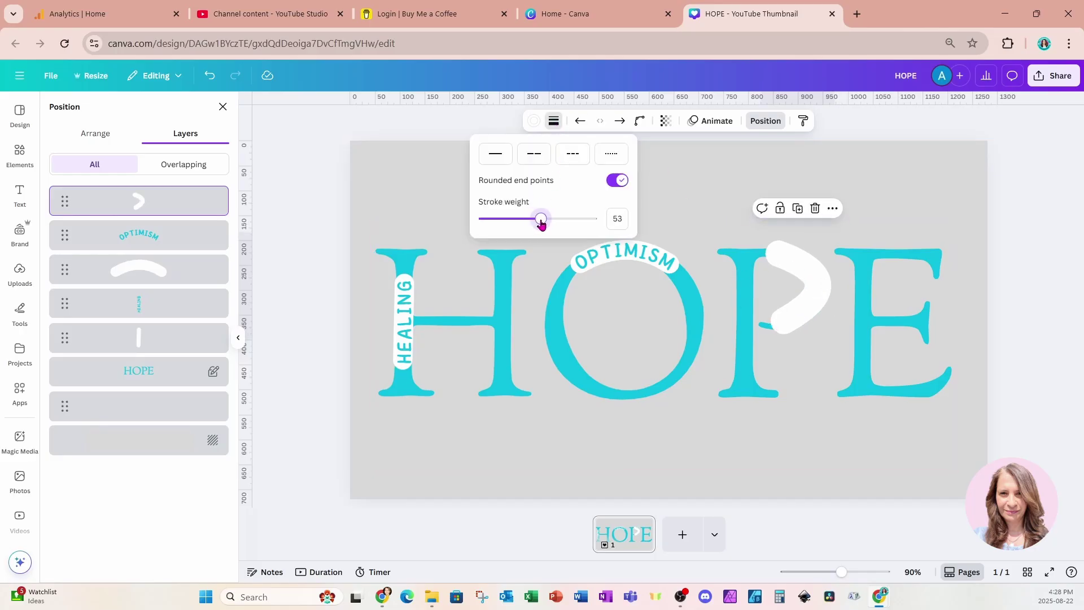
# Duplicate the curved OPTIMISM text and place the copy in the empty space above the O.
pyautogui.click(599, 260)
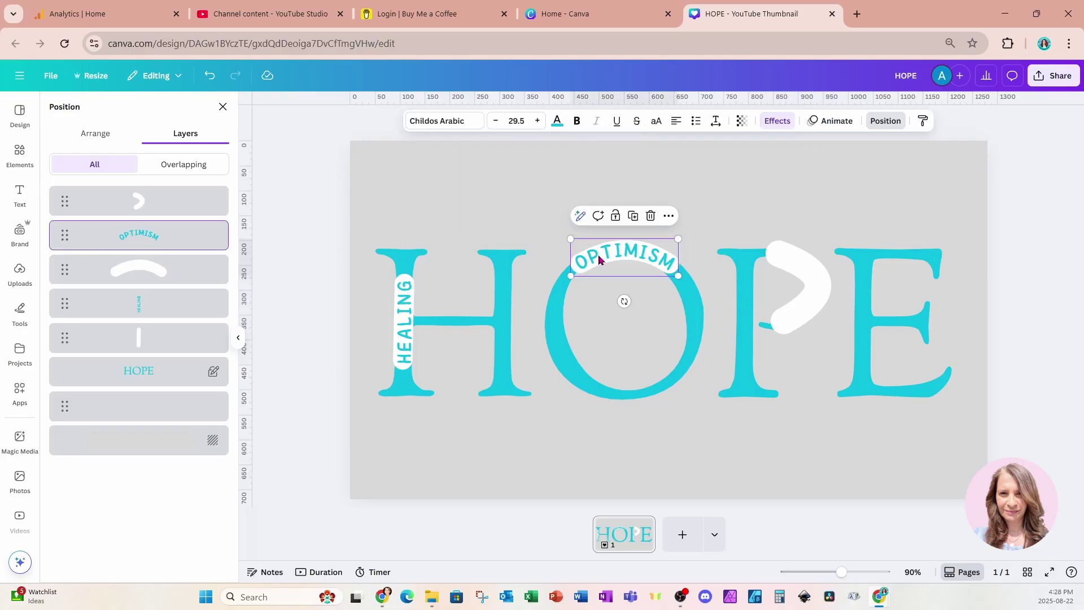
pyautogui.click(637, 222)
pyautogui.moveTo(651, 260); pyautogui.dragTo(648, 194)
# Replace the wording of the curved OPTIMISM copy above the O with PERSEVERANCE.
pyautogui.click(651, 200)
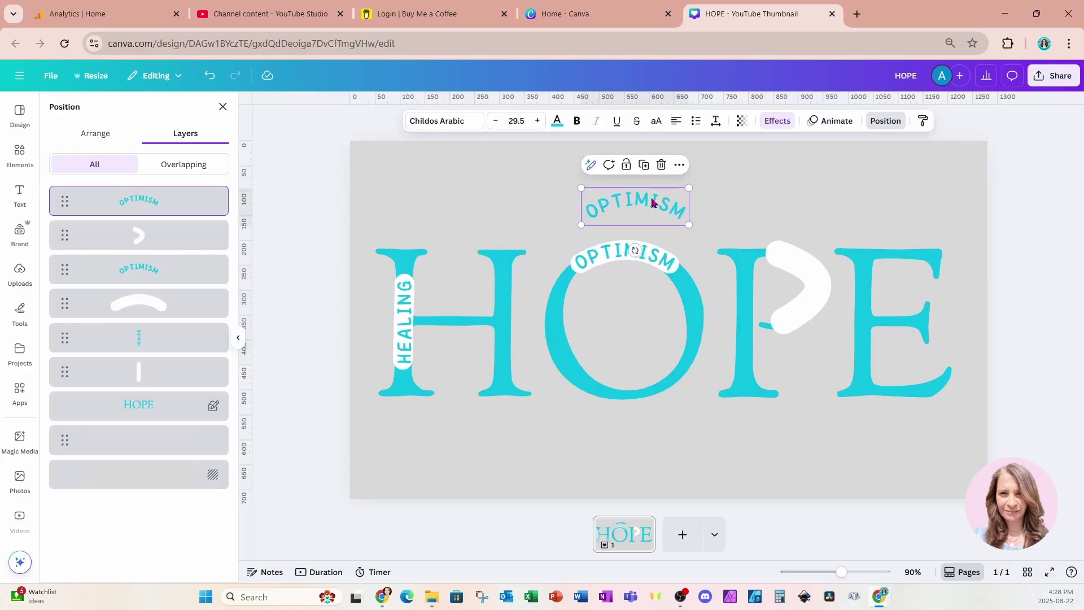
pyautogui.doubleClick(651, 199)
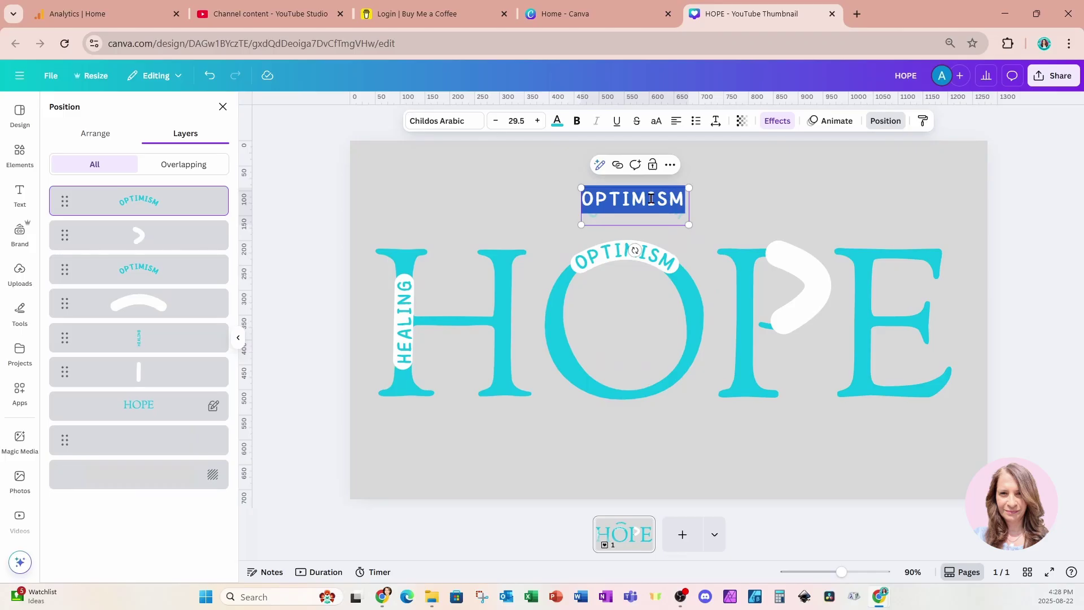
pyautogui.write('PE')
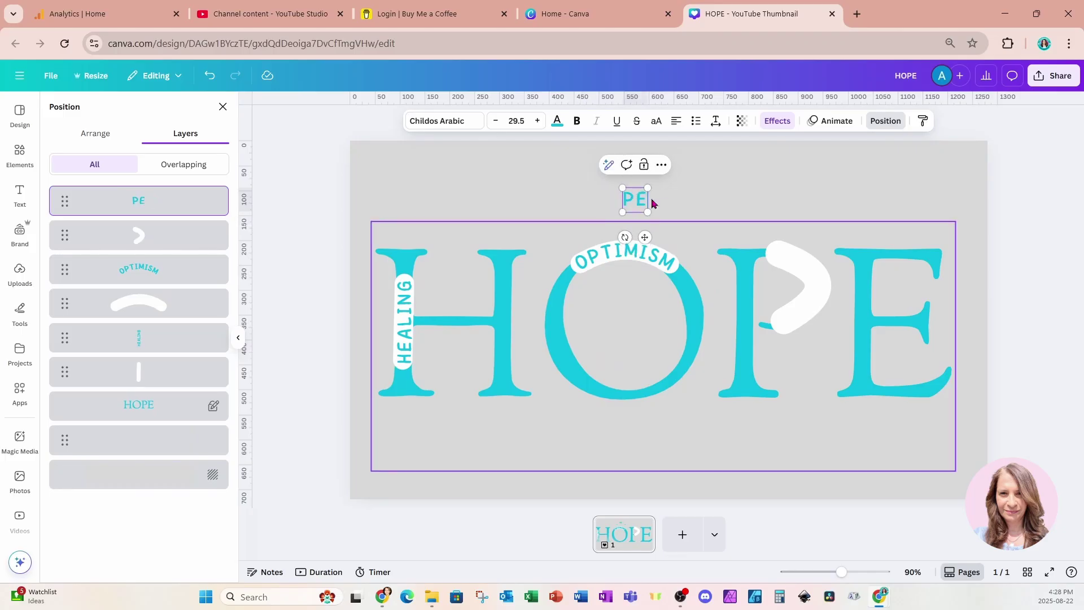
pyautogui.write('RSER')
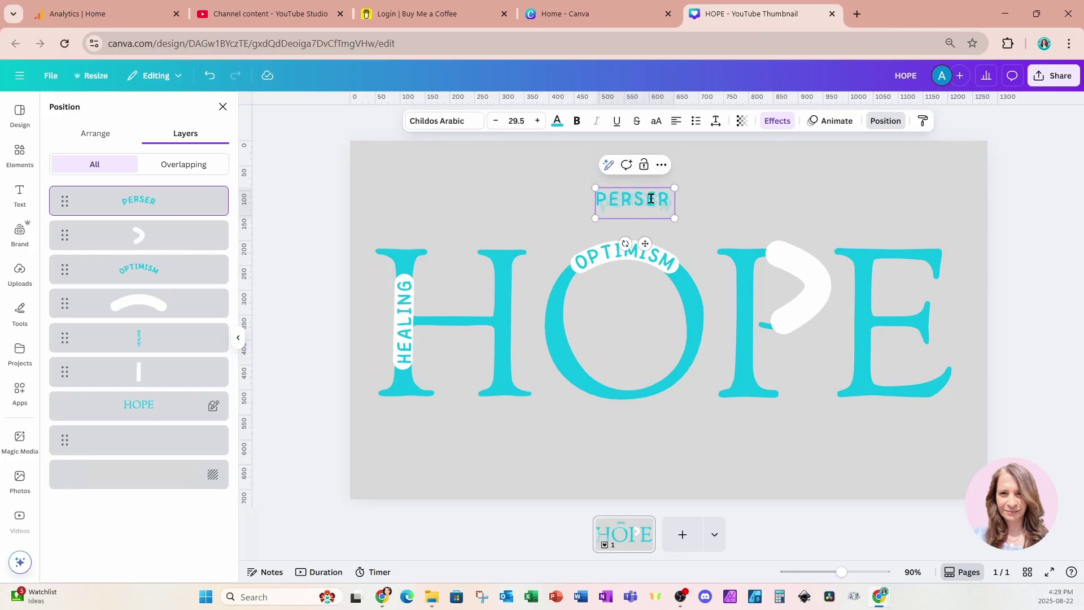
pyautogui.write('VE')
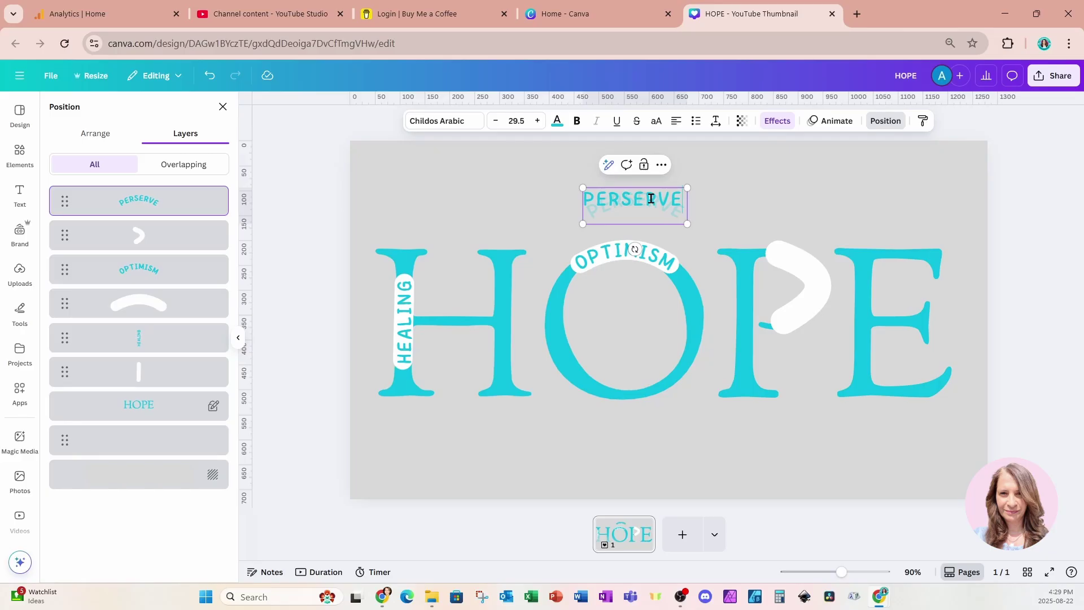
pyautogui.write('RENCE')
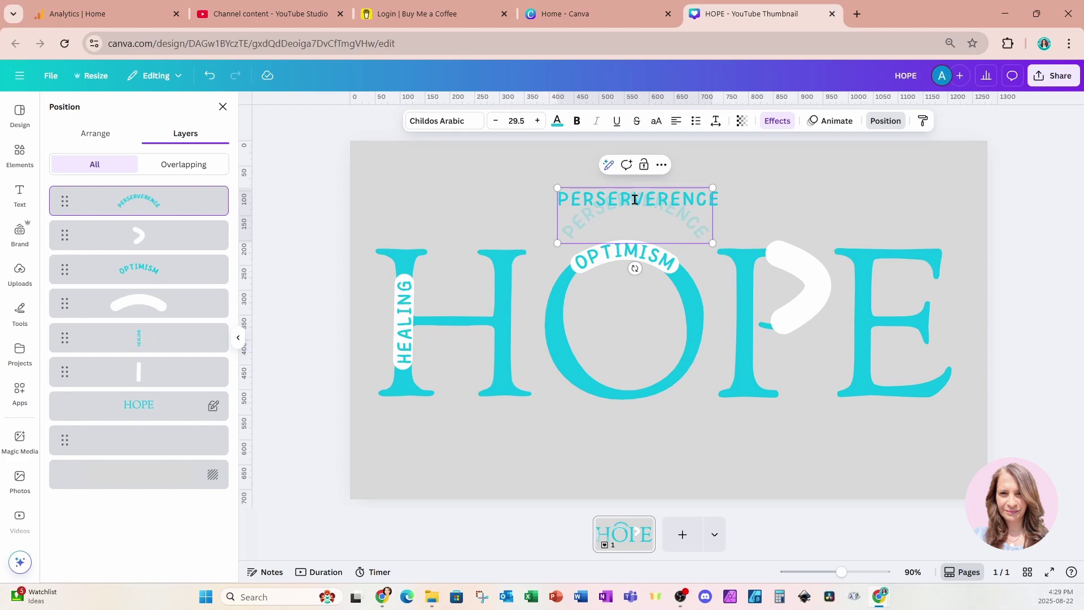
pyautogui.press('BackSpace')
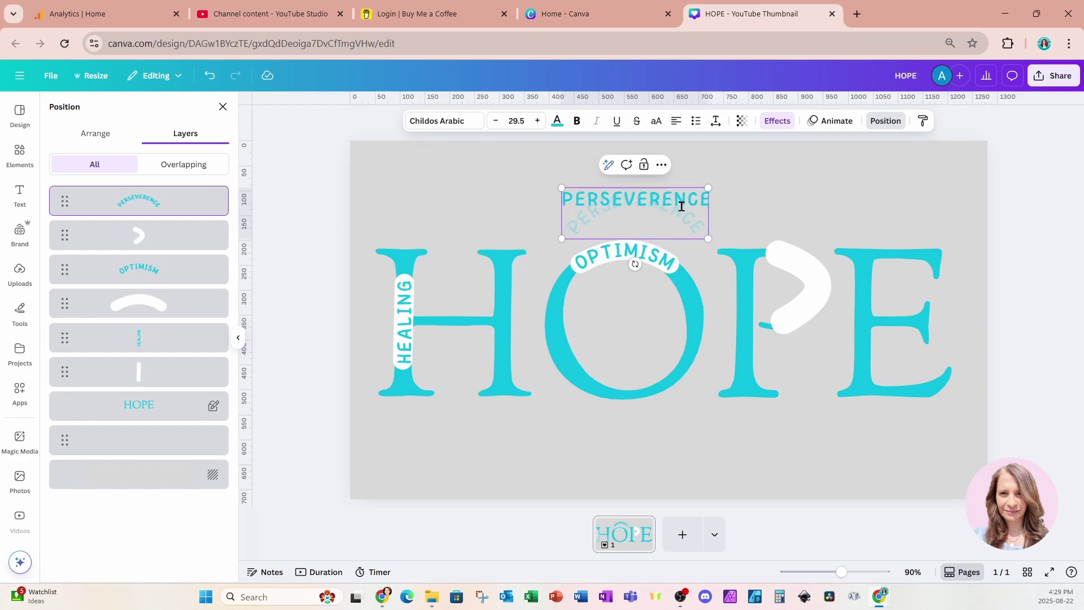
pyautogui.press('BackSpace')
pyautogui.write('A')
# Move the PERSEVERANCE text onto the P and rotate it so it reads downward along the bowl's white arc.
pyautogui.moveTo(598, 220); pyautogui.dragTo(744, 272)
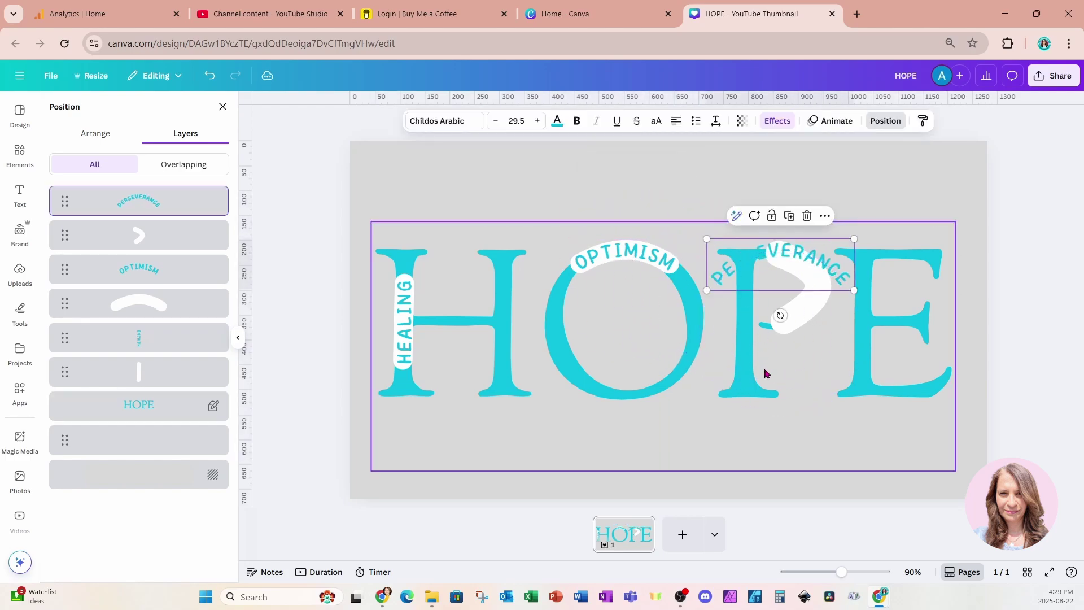
pyautogui.moveTo(780, 315); pyautogui.dragTo(628, 297)
pyautogui.moveTo(795, 291); pyautogui.dragTo(813, 308)
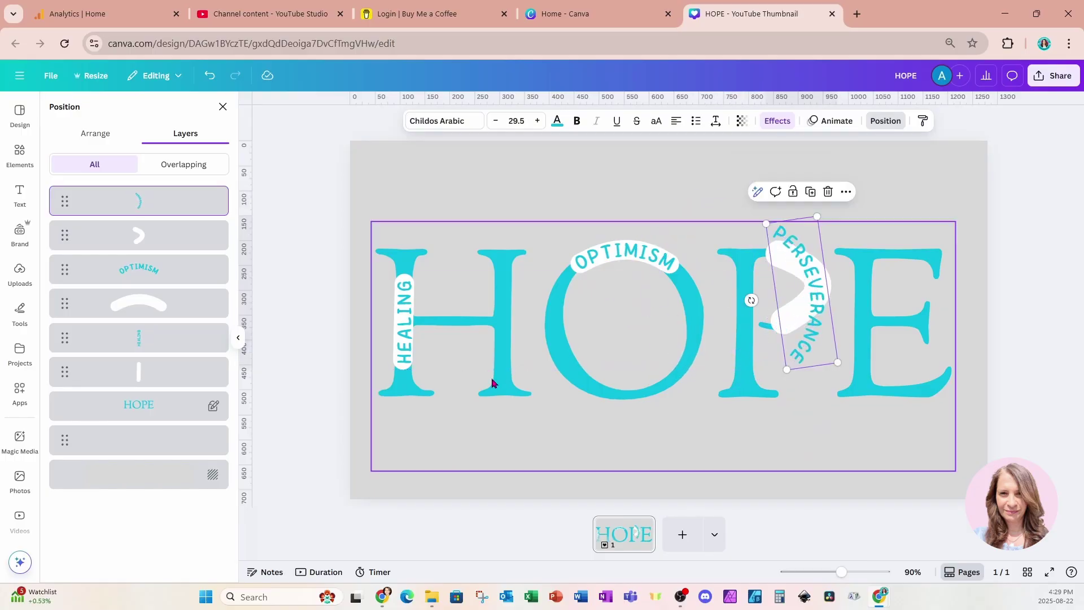
# Set the PERSEVERANCE text's Curve to 97, then rotate and position it over the white arc on the P.
pyautogui.click(778, 122)
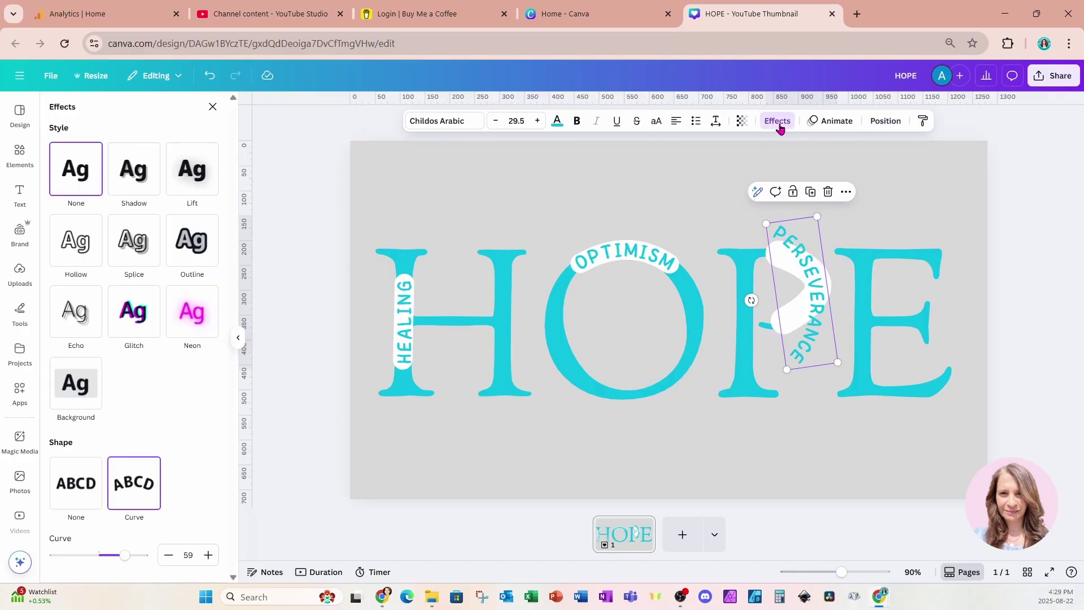
pyautogui.moveTo(126, 557); pyautogui.dragTo(144, 559)
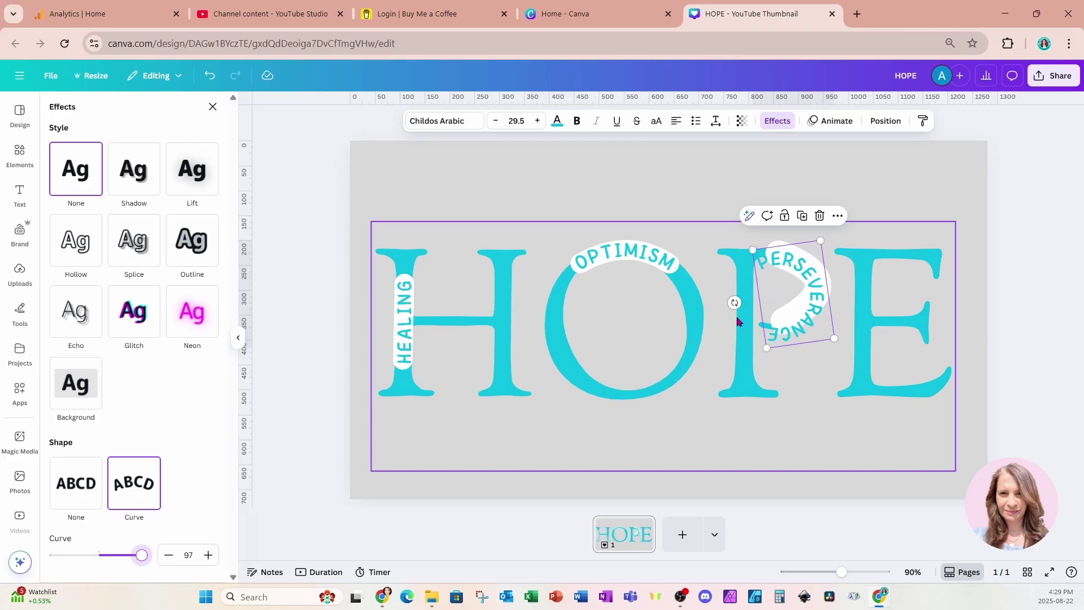
pyautogui.moveTo(734, 303); pyautogui.dragTo(730, 286)
pyautogui.moveTo(793, 307); pyautogui.dragTo(799, 311)
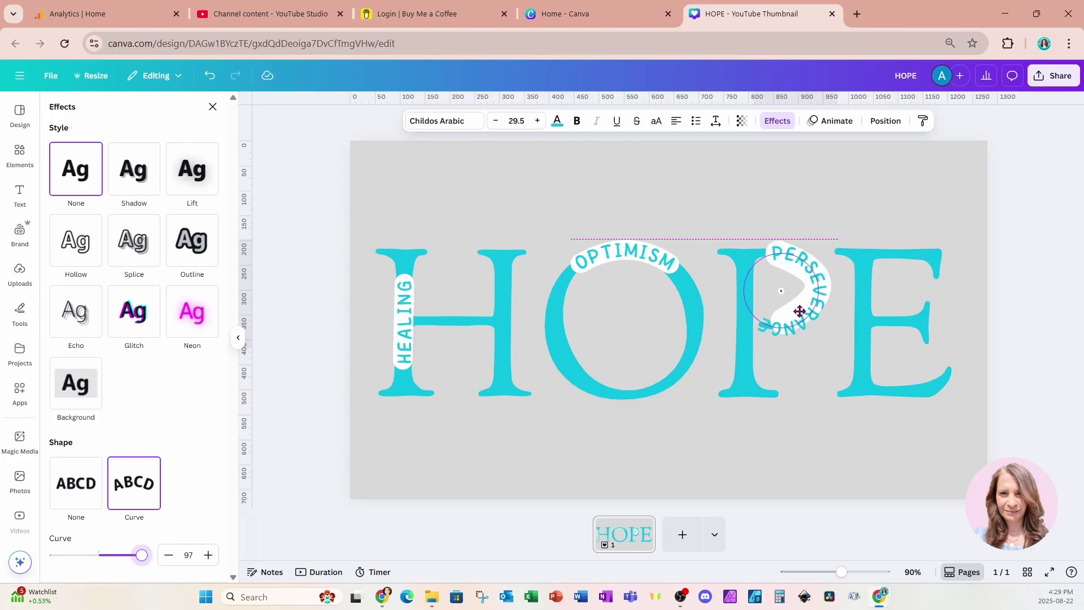
pyautogui.moveTo(800, 312); pyautogui.dragTo(802, 316)
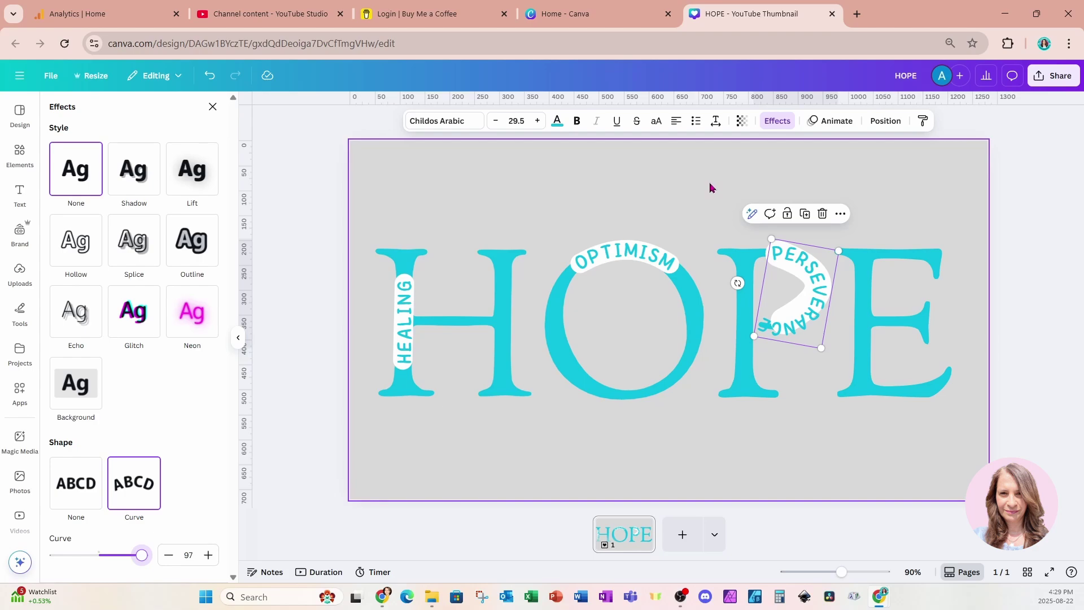
# Set the PERSEVERANCE text's letter spacing to 0, then rotate and reposition it to fit inside the P's white arc.
pyautogui.click(716, 122)
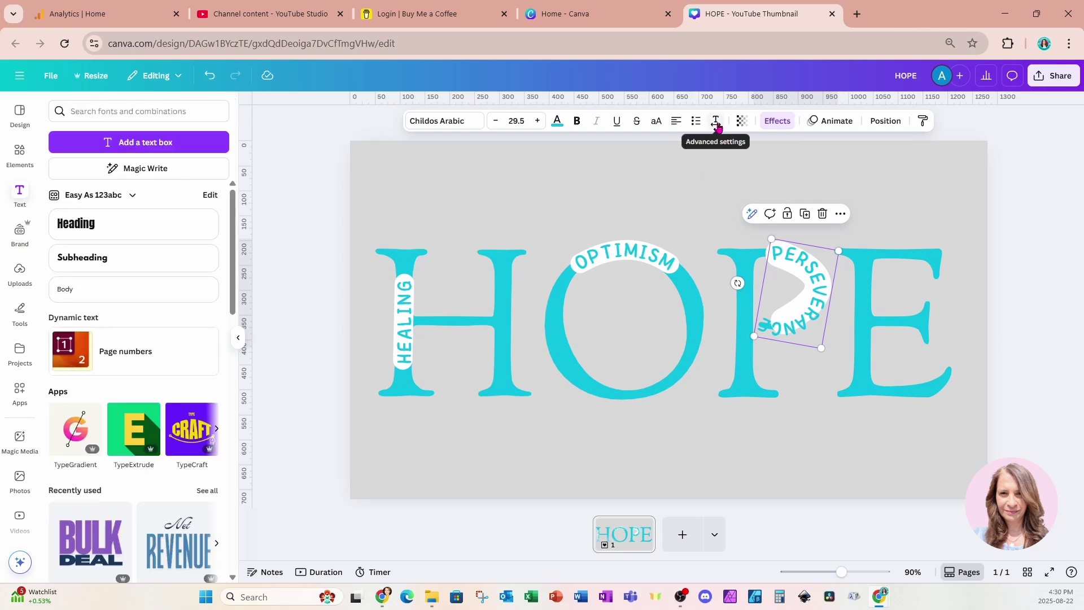
pyautogui.click(716, 122)
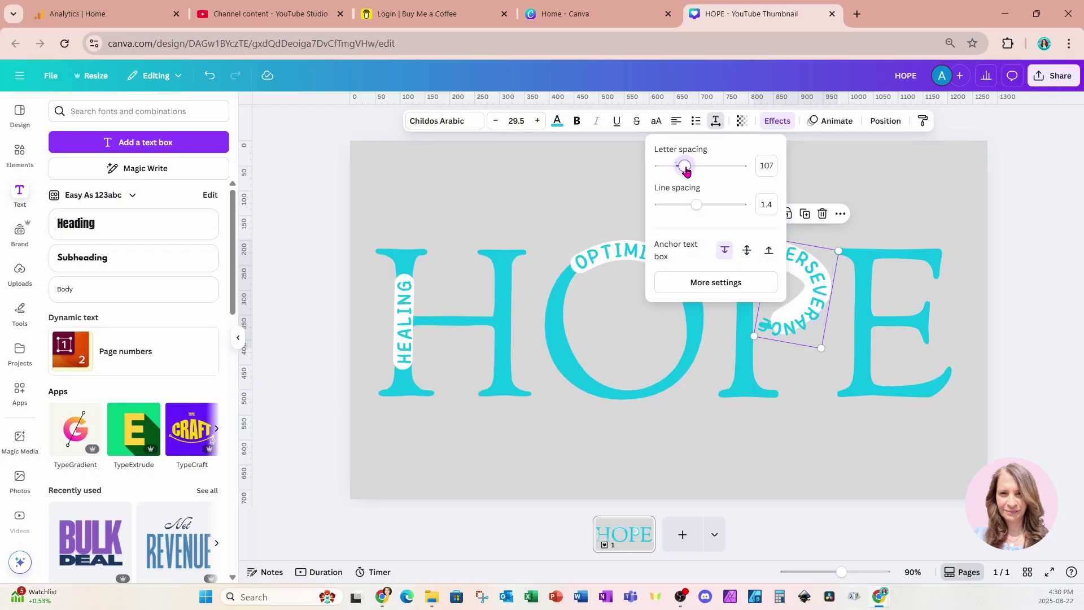
pyautogui.moveTo(686, 170); pyautogui.dragTo(676, 171)
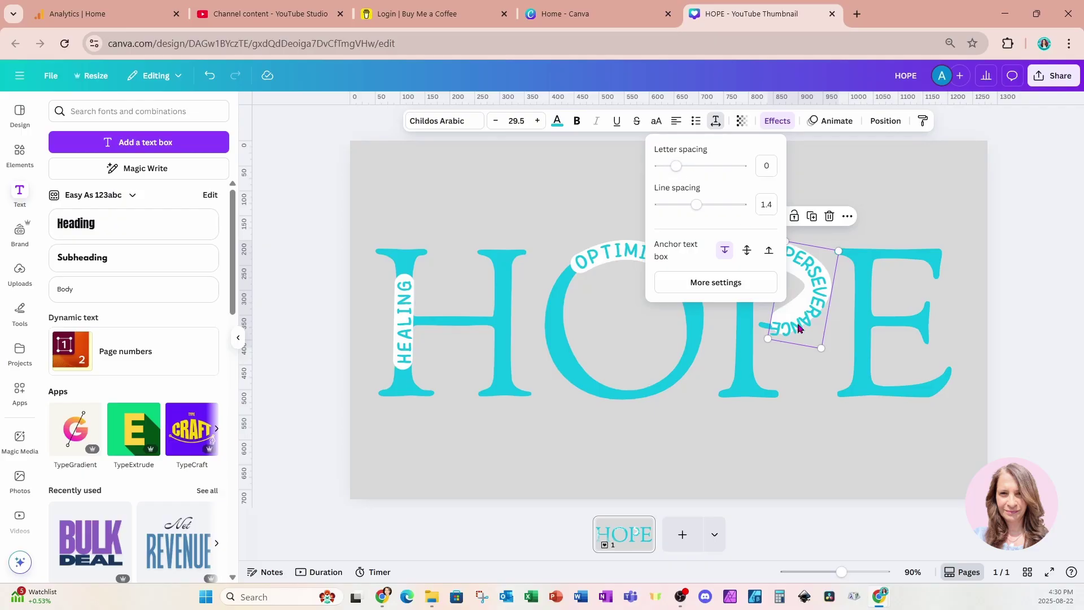
pyautogui.click(796, 342)
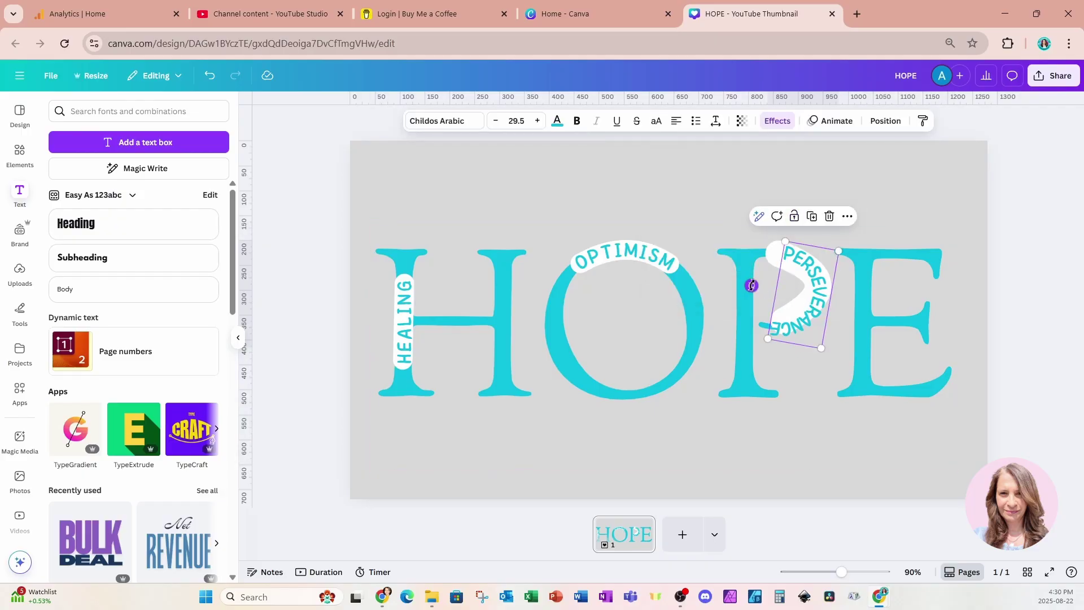
pyautogui.moveTo(751, 284); pyautogui.dragTo(750, 295)
pyautogui.moveTo(817, 306); pyautogui.dragTo(799, 308)
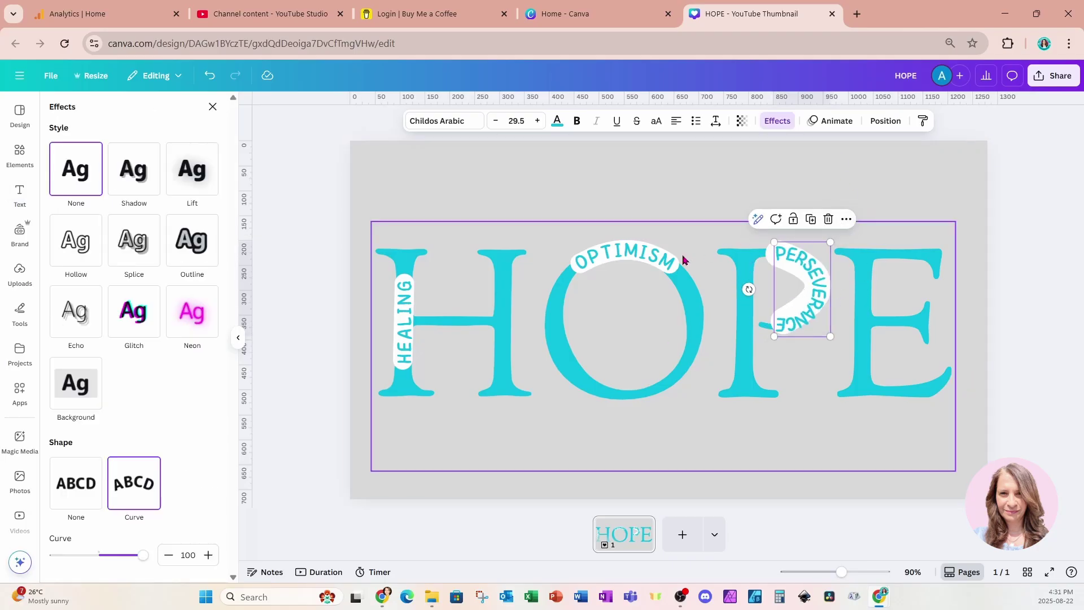
# Duplicate the white line behind HEALING and place the copy as a short horizontal bar over the E's lower arm.
pyautogui.click(886, 120)
pyautogui.click(155, 373)
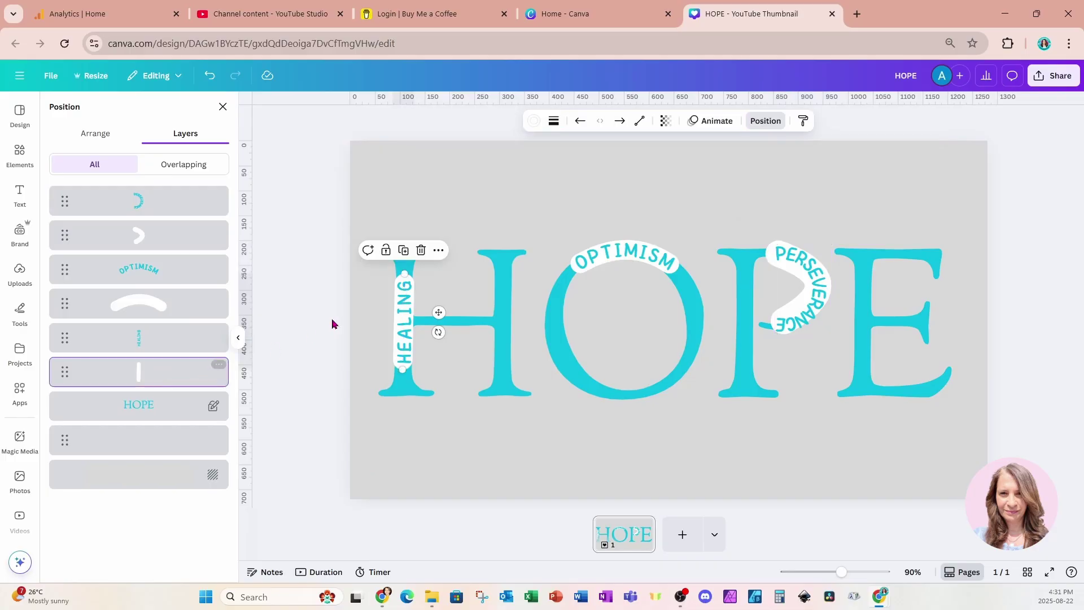
pyautogui.click(403, 250)
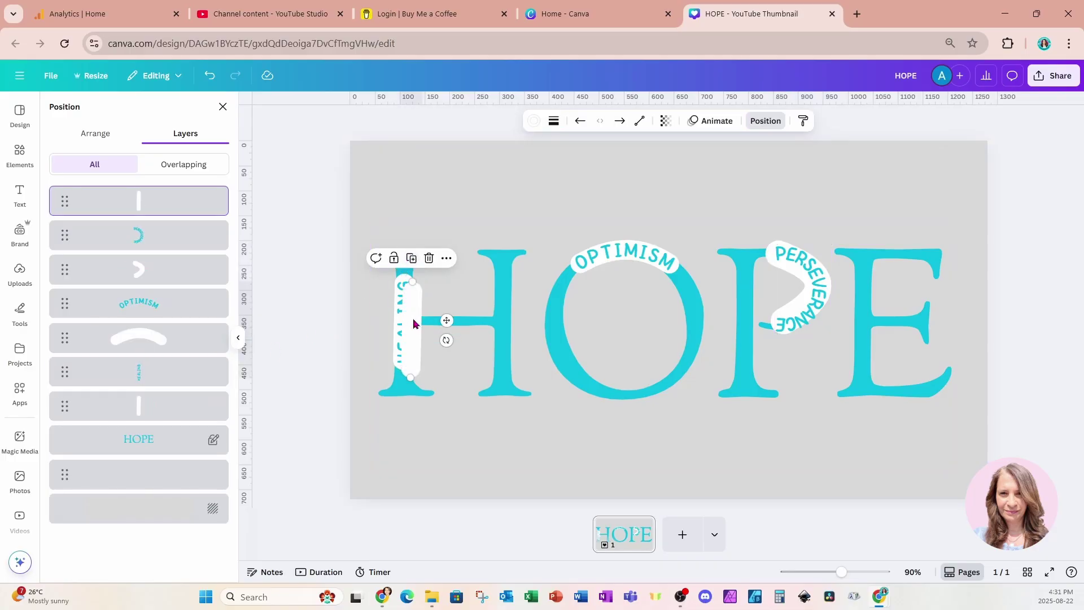
pyautogui.moveTo(414, 324)
pyautogui.mouseDown()
pyautogui.moveTo(732, 288)
pyautogui.moveTo(830, 322)
pyautogui.moveTo(910, 382)
pyautogui.moveTo(870, 417)
pyautogui.mouseUp()
pyautogui.moveTo(876, 371)
pyautogui.mouseDown()
pyautogui.moveTo(888, 396)
pyautogui.moveTo(866, 387)
pyautogui.moveTo(877, 390)
pyautogui.mouseUp()
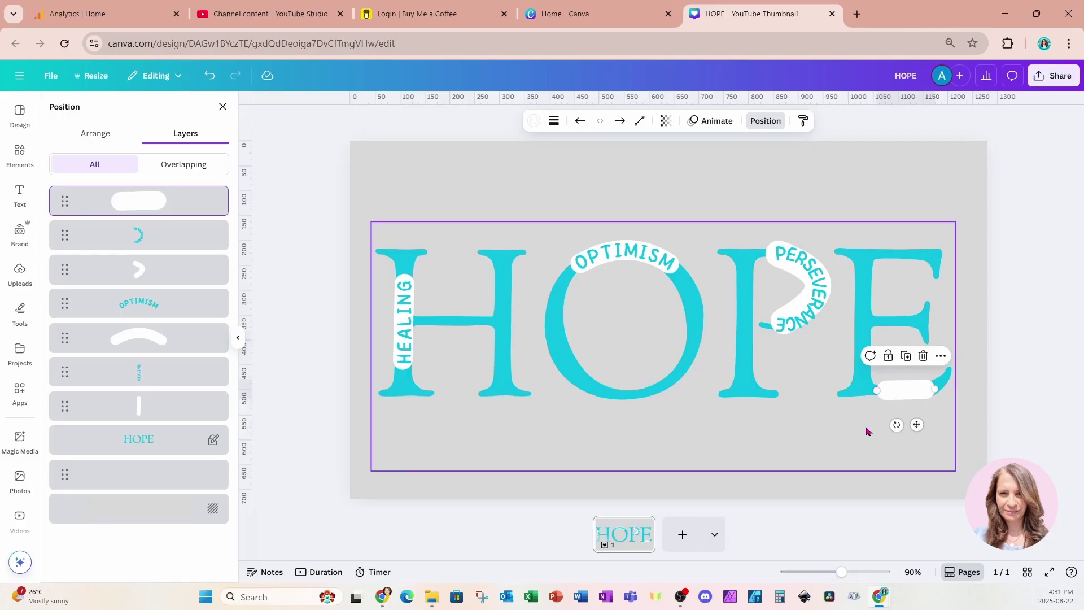
# Duplicate the HEALING text, place the copy horizontally below the E, and change its wording to ENDURE.
pyautogui.click(405, 328)
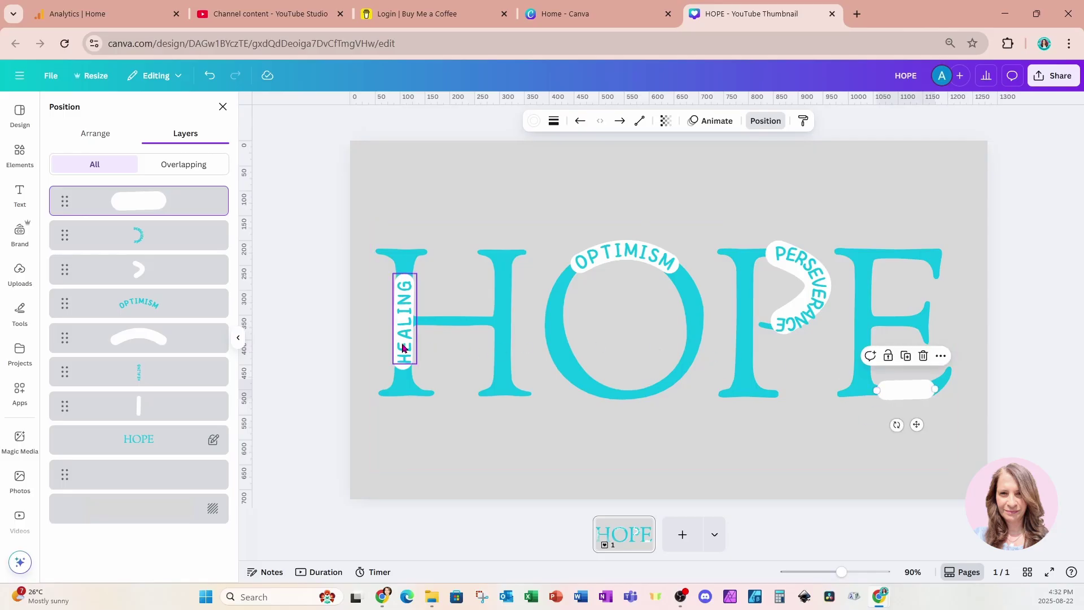
pyautogui.click(418, 250)
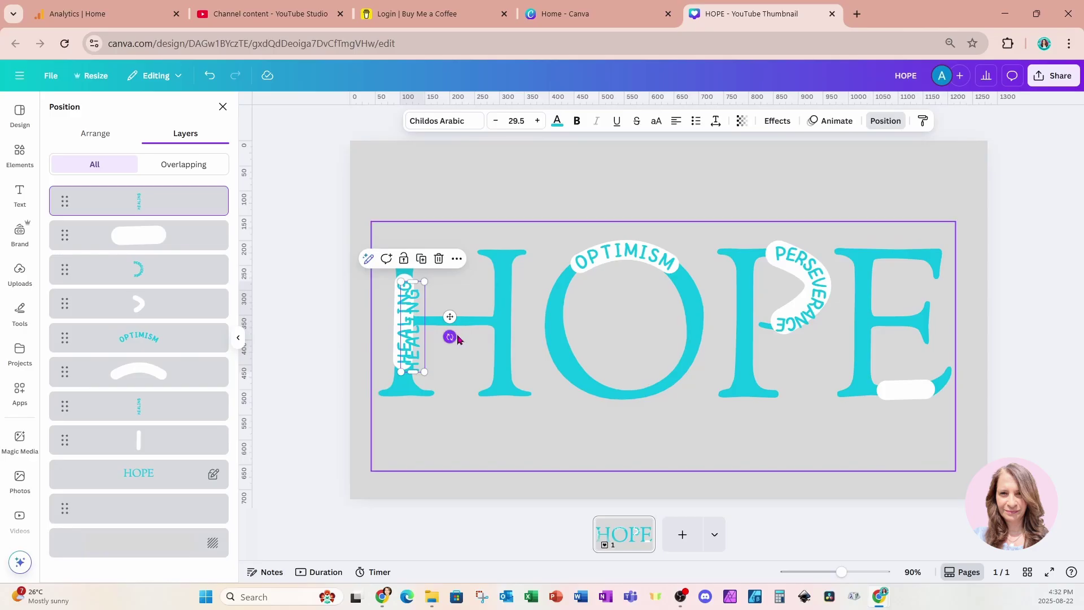
pyautogui.moveTo(450, 317)
pyautogui.mouseDown()
pyautogui.moveTo(865, 417)
pyautogui.moveTo(859, 440)
pyautogui.moveTo(823, 460)
pyautogui.mouseUp()
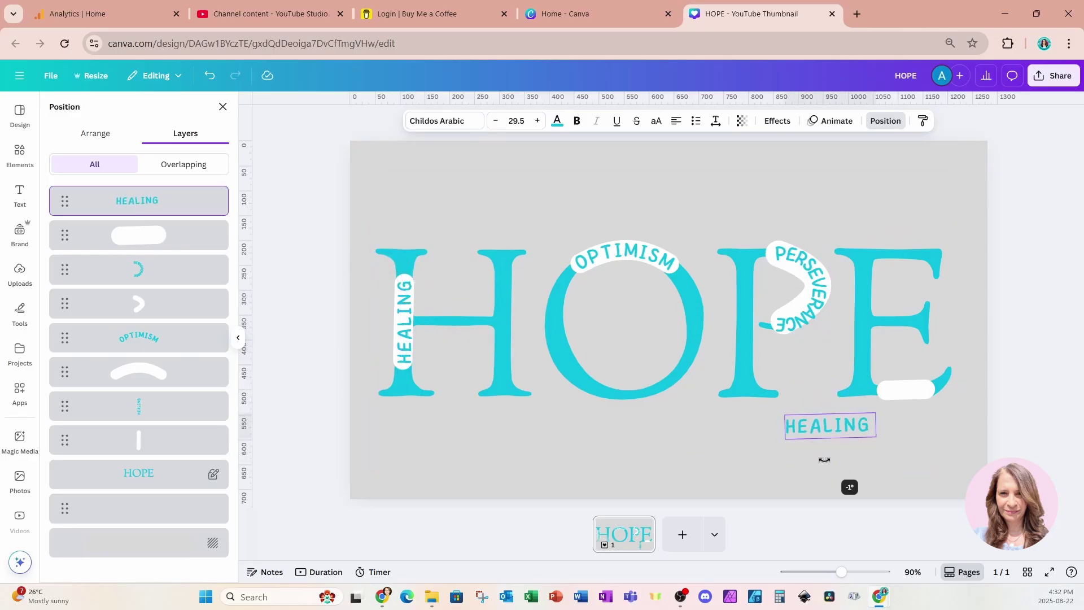
pyautogui.click(822, 430)
pyautogui.doubleClick(820, 429)
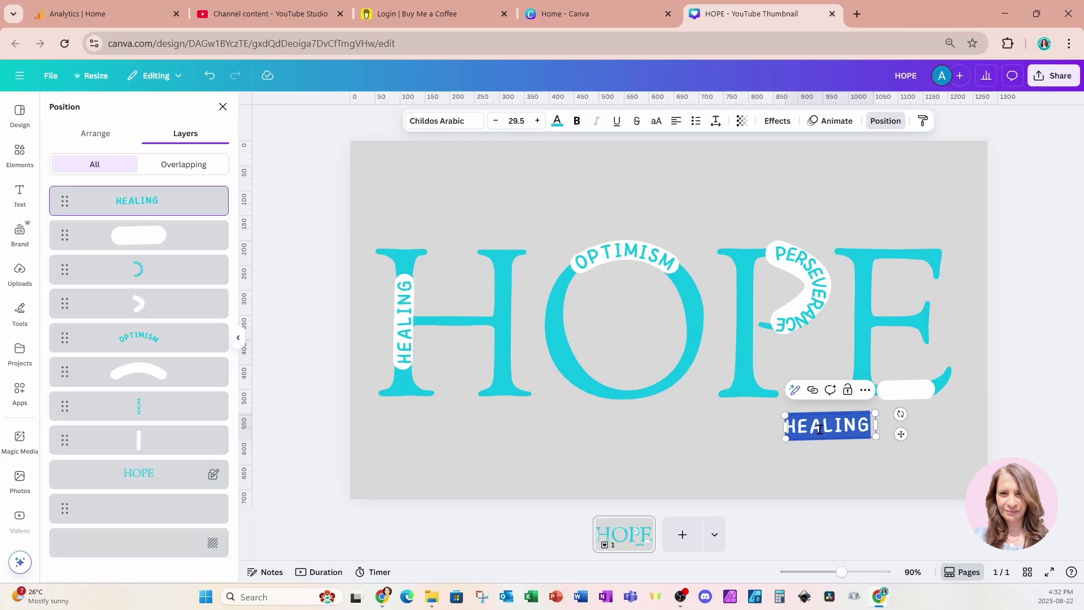
pyautogui.write('ENDURE')
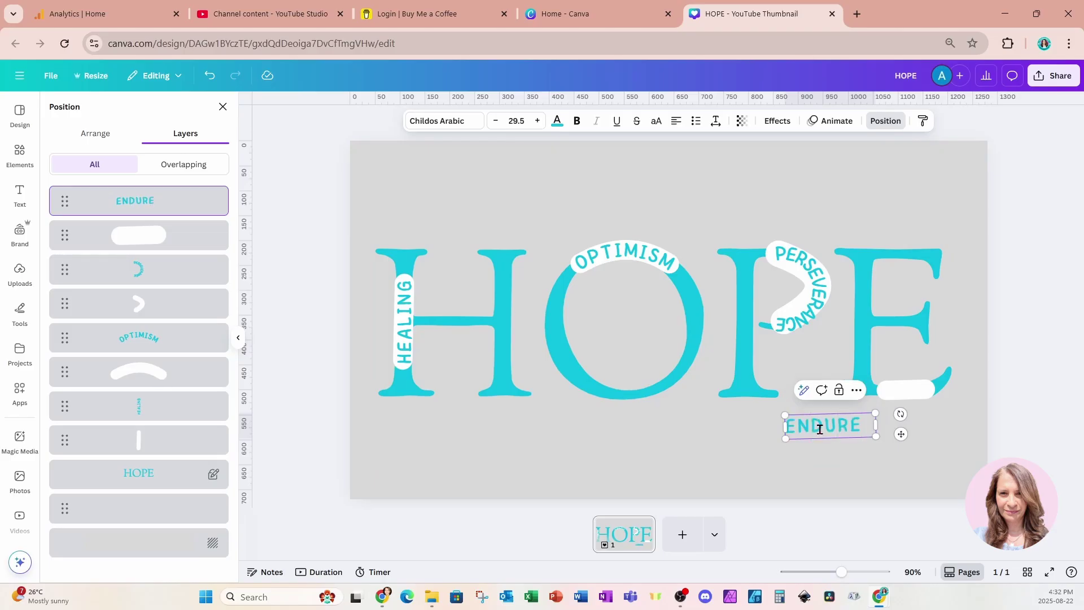
# Move the ENDURE text onto the white bar on the E and tighten its letter spacing to -68.
pyautogui.moveTo(877, 425); pyautogui.dragTo(994, 391)
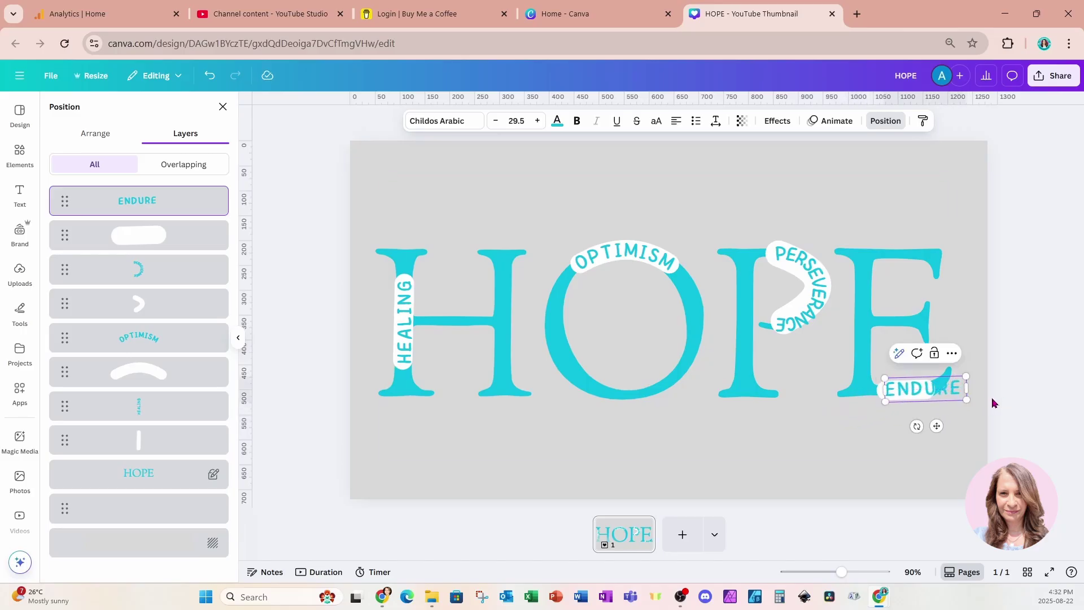
pyautogui.click(715, 120)
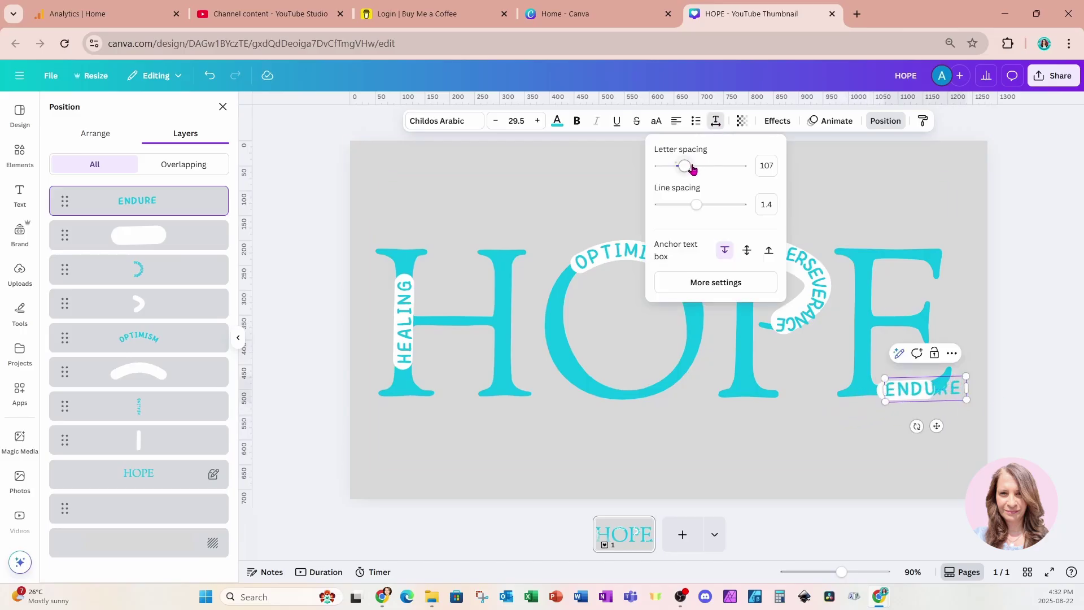
pyautogui.moveTo(687, 169); pyautogui.dragTo(671, 170)
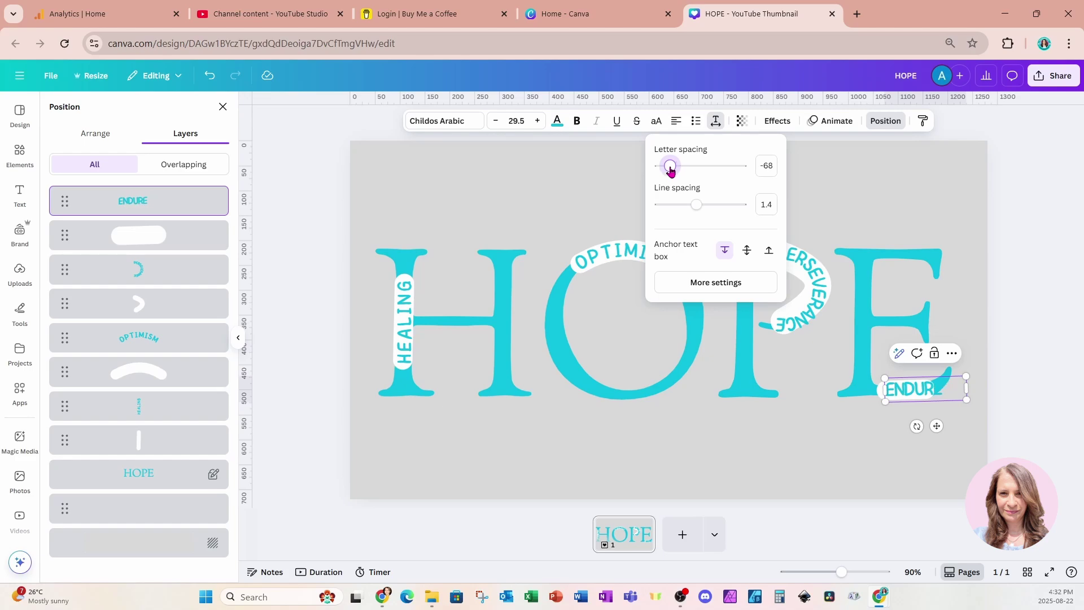
pyautogui.moveTo(936, 426); pyautogui.dragTo(935, 426)
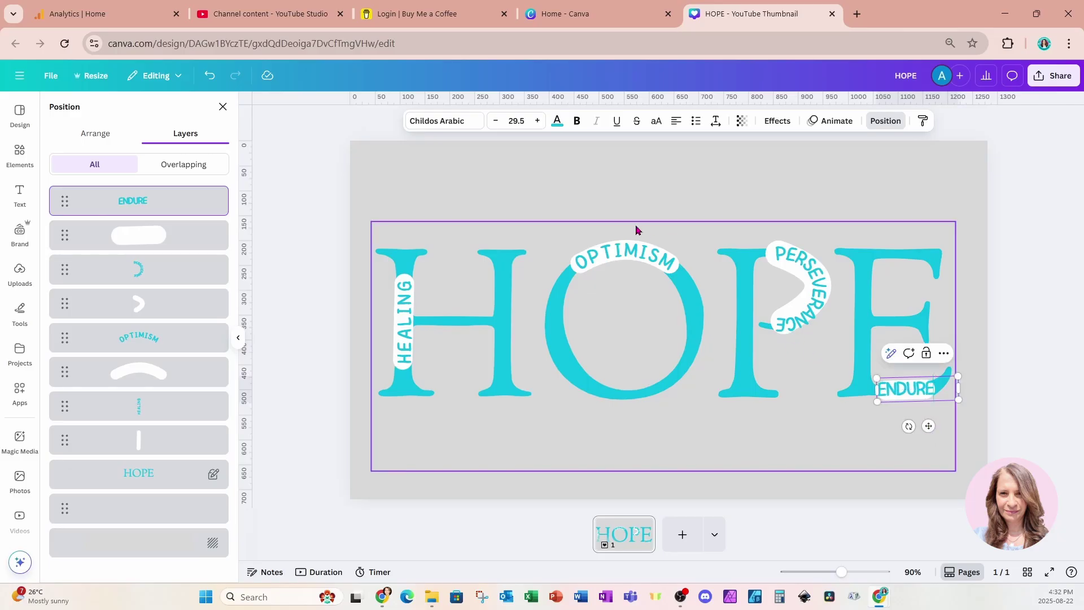
# Reduce the ENDURE text's font size to 25.5 and center it inside the white bar.
pyautogui.click(496, 124)
pyautogui.click(496, 124)
pyautogui.click(497, 123)
pyautogui.click(496, 124)
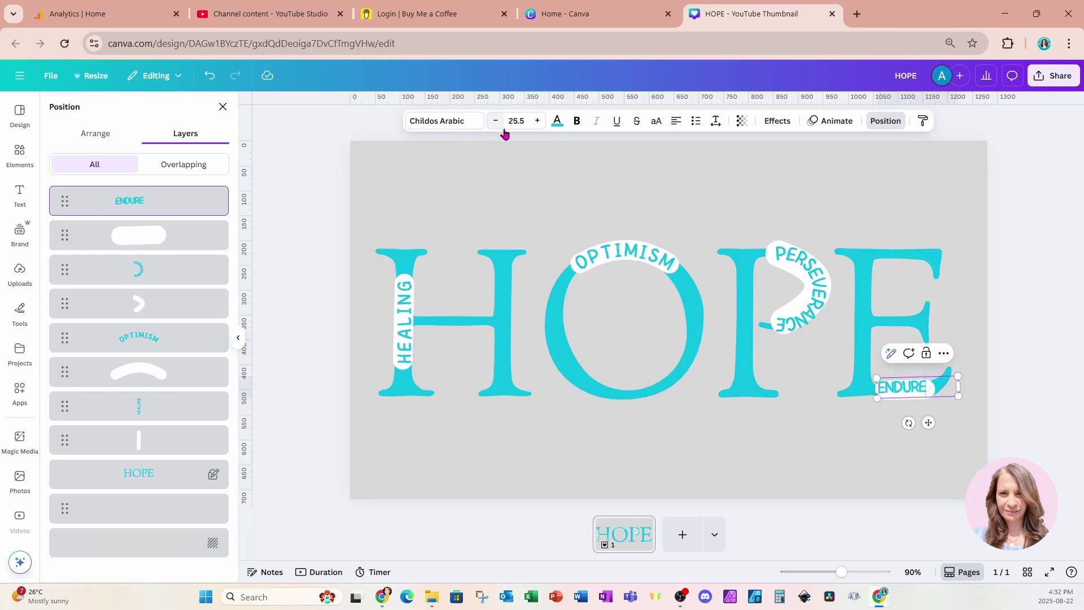
pyautogui.moveTo(929, 422); pyautogui.dragTo(933, 427)
# Change the page background color to white so it matches the gaps in the letters.
pyautogui.click(809, 179)
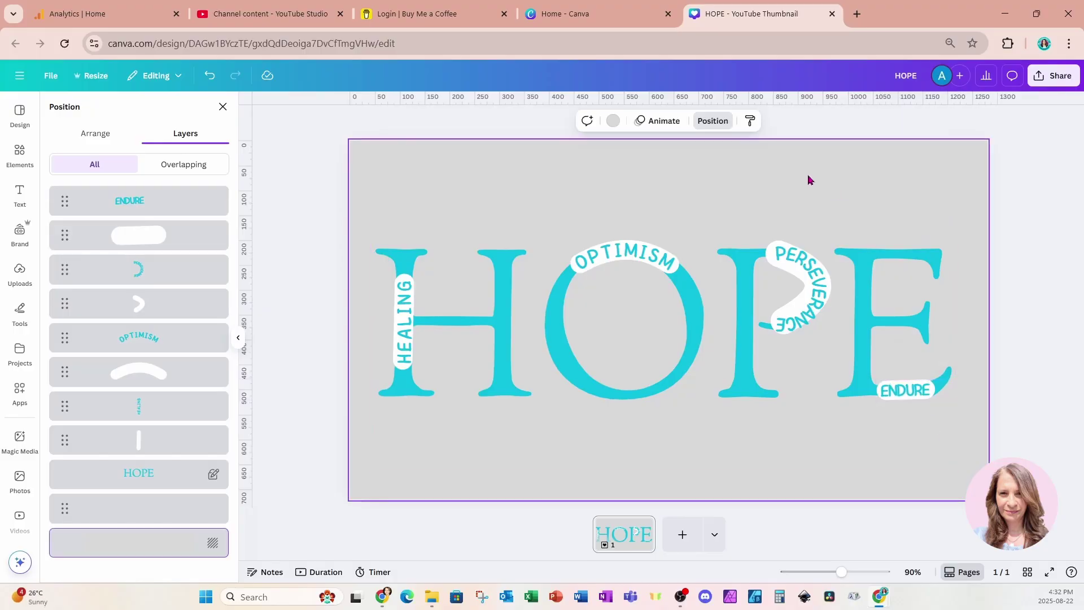
pyautogui.click(612, 121)
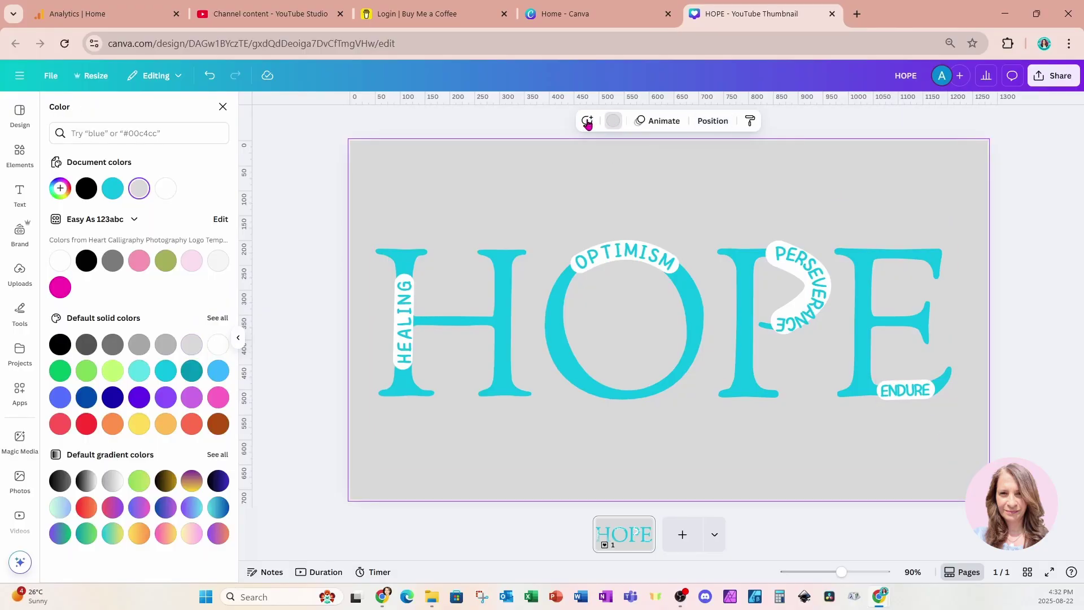
pyautogui.click(61, 262)
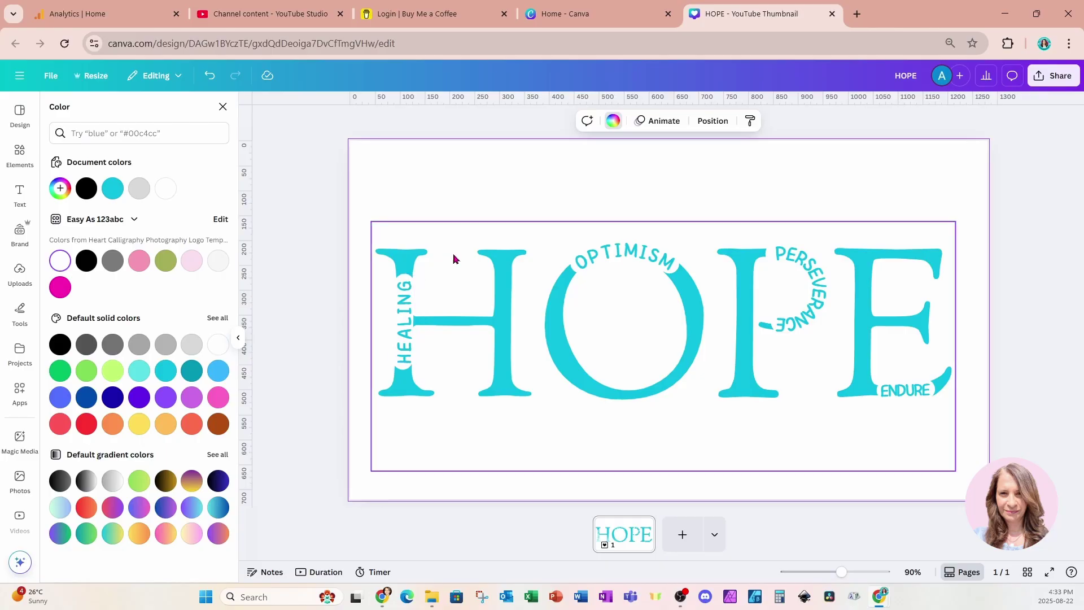
# Download the HOPE design as a PNG at size 1 (1,280 × 720 px).
pyautogui.click(1054, 75)
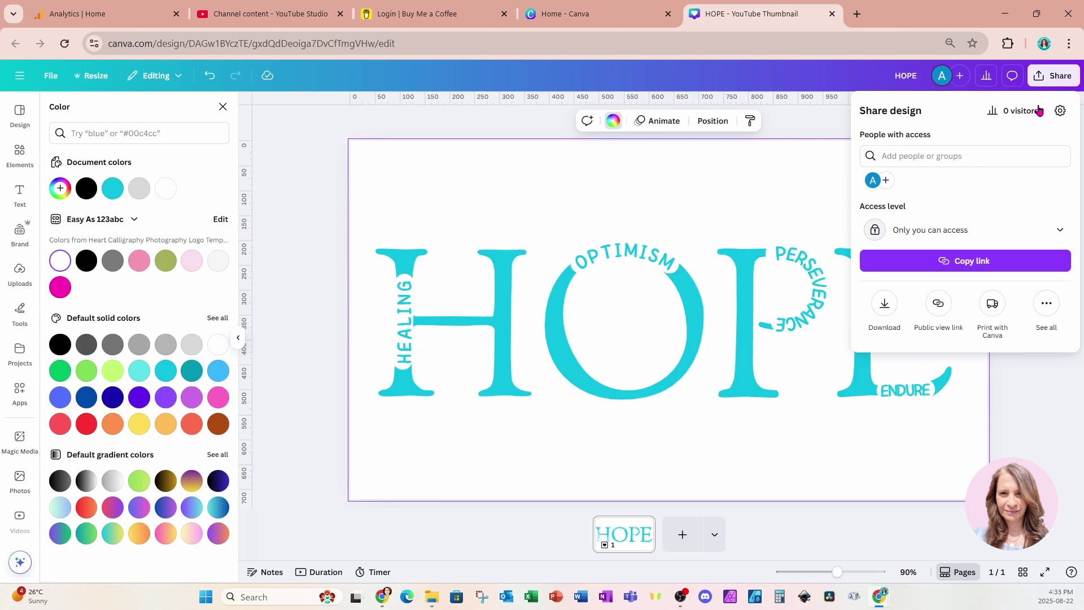
pyautogui.click(884, 303)
pyautogui.click(915, 317)
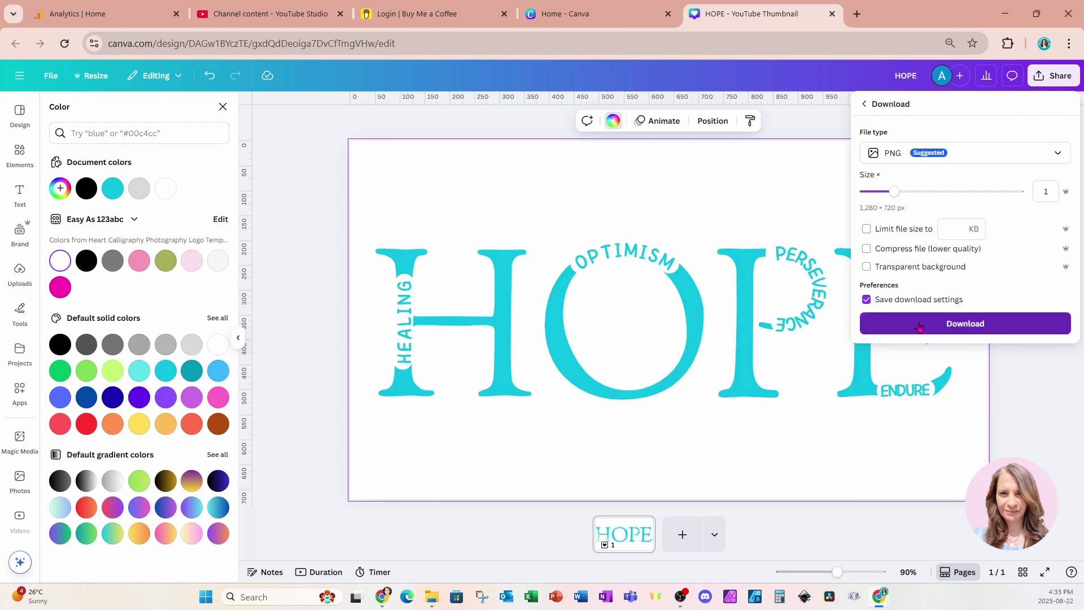
# Place the downloaded HOPE.png on a new blank page and remove the image's background.
pyautogui.click(681, 534)
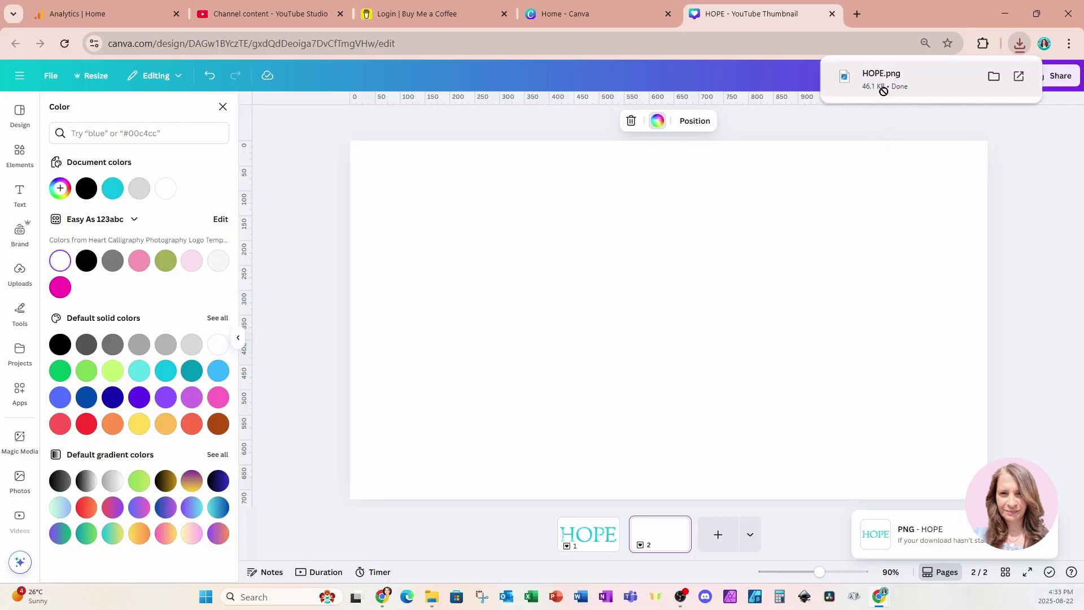
pyautogui.moveTo(884, 90); pyautogui.dragTo(649, 324)
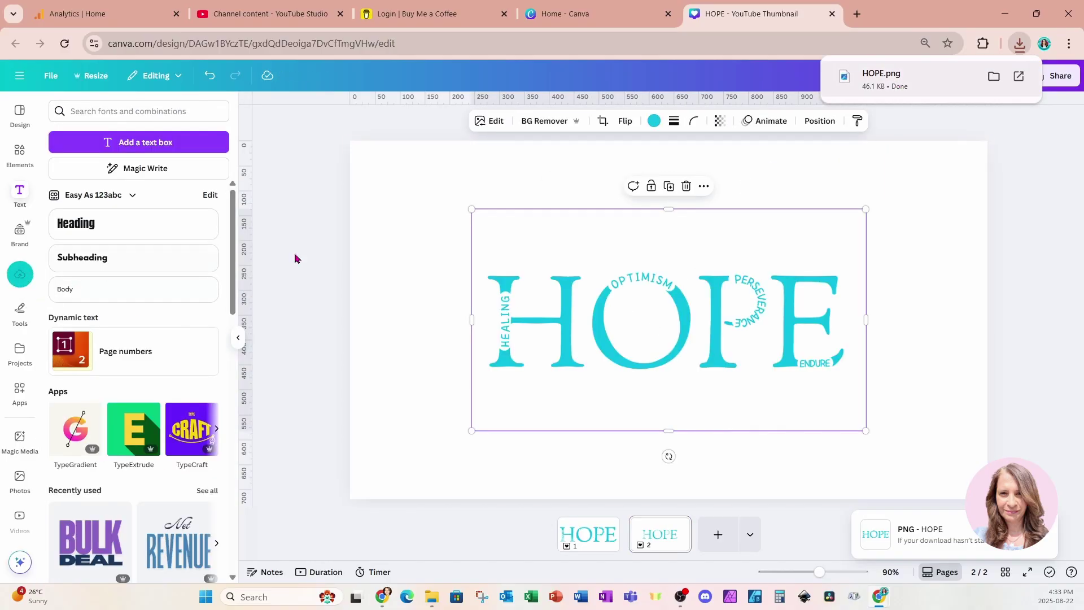
pyautogui.click(546, 120)
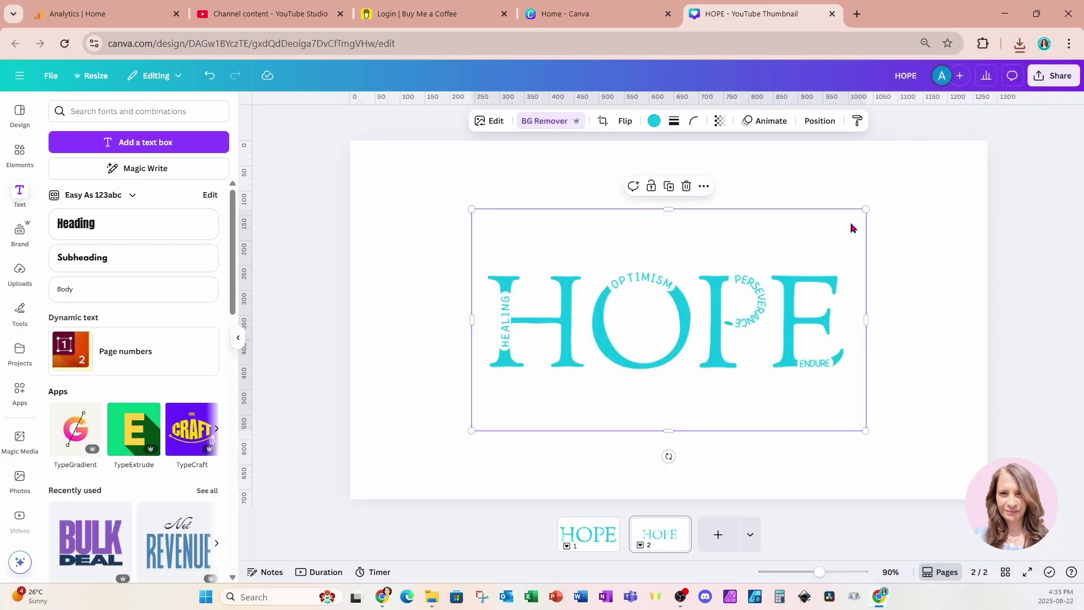
pyautogui.click(558, 126)
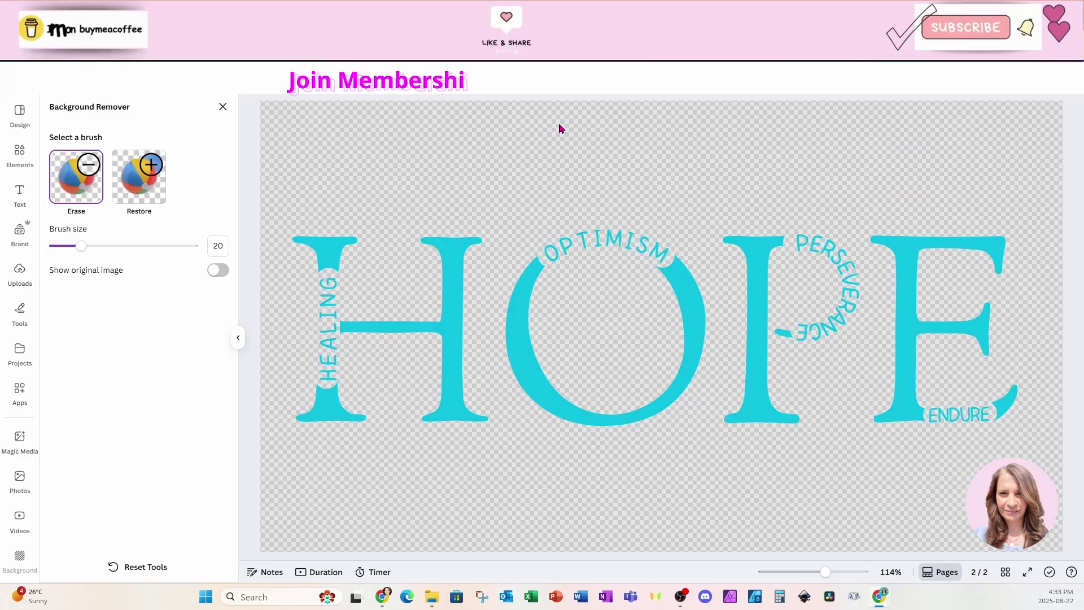
pyautogui.click(222, 107)
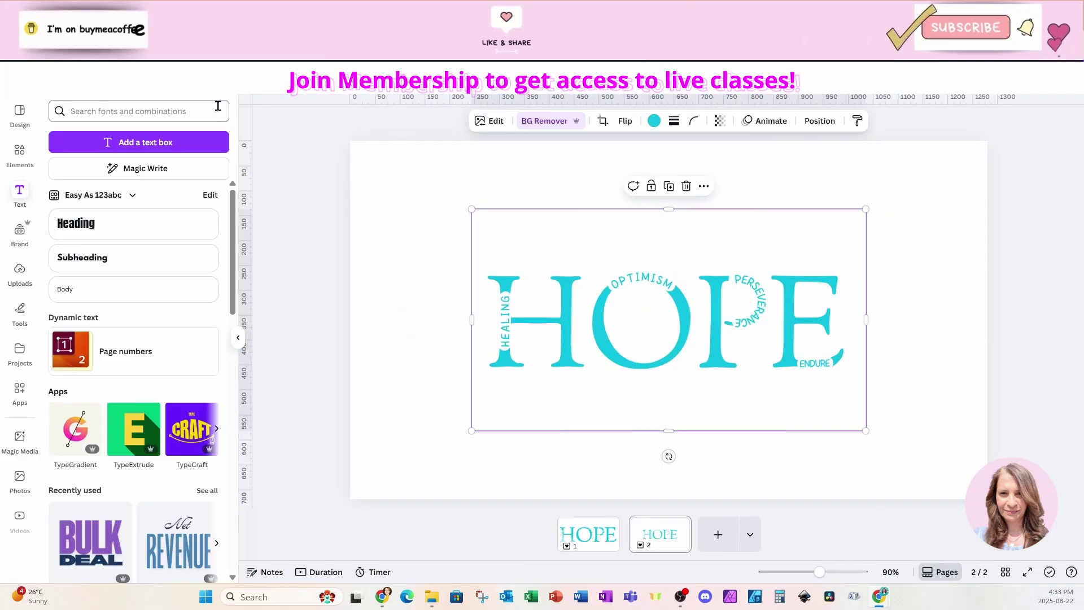
# Crop the empty space above and below the HOPE lettering, and enlarge the image to most of the page width, centered on the page.
pyautogui.moveTo(689, 213); pyautogui.dragTo(689, 258)
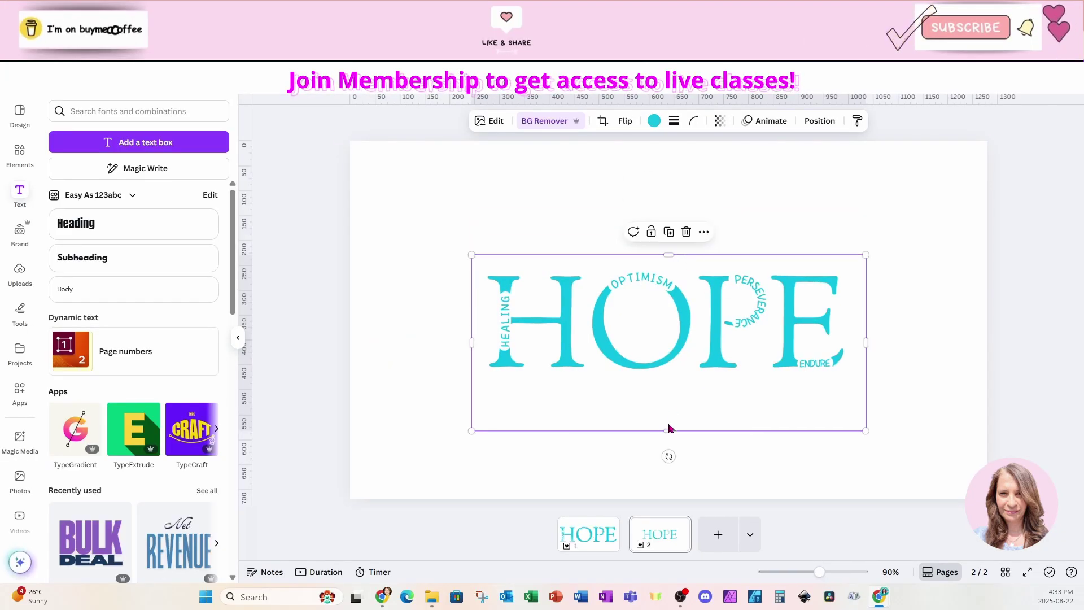
pyautogui.moveTo(668, 431); pyautogui.dragTo(668, 382)
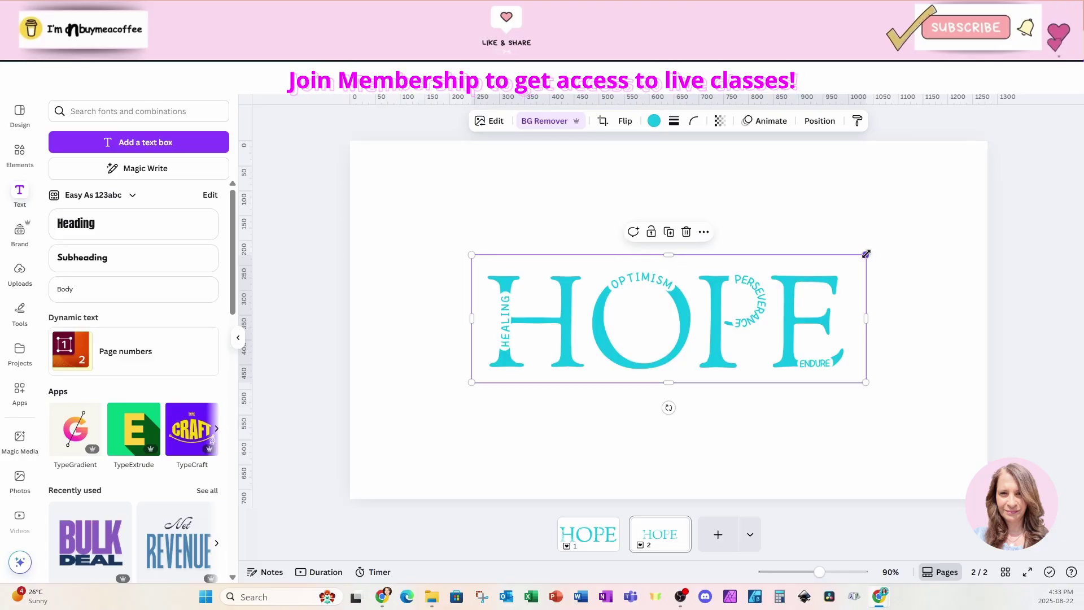
pyautogui.moveTo(865, 253); pyautogui.dragTo(1000, 221)
pyautogui.moveTo(933, 291); pyautogui.dragTo(856, 320)
# Add the recently used pink awareness ribbon graphic, shrink it to about a third of the page width, and position it across the O.
pyautogui.click(19, 152)
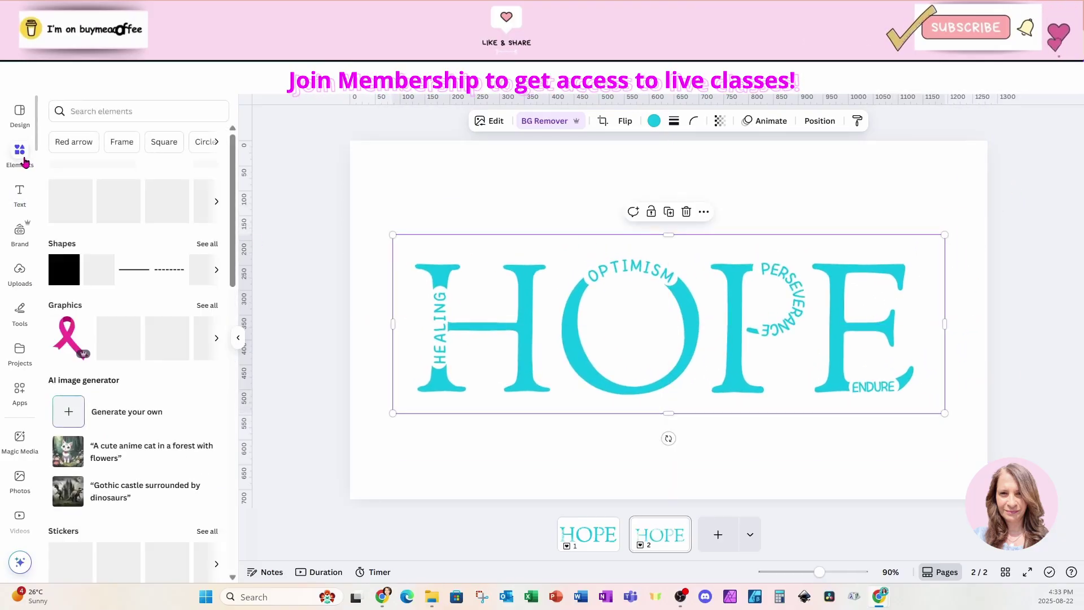
pyautogui.click(70, 200)
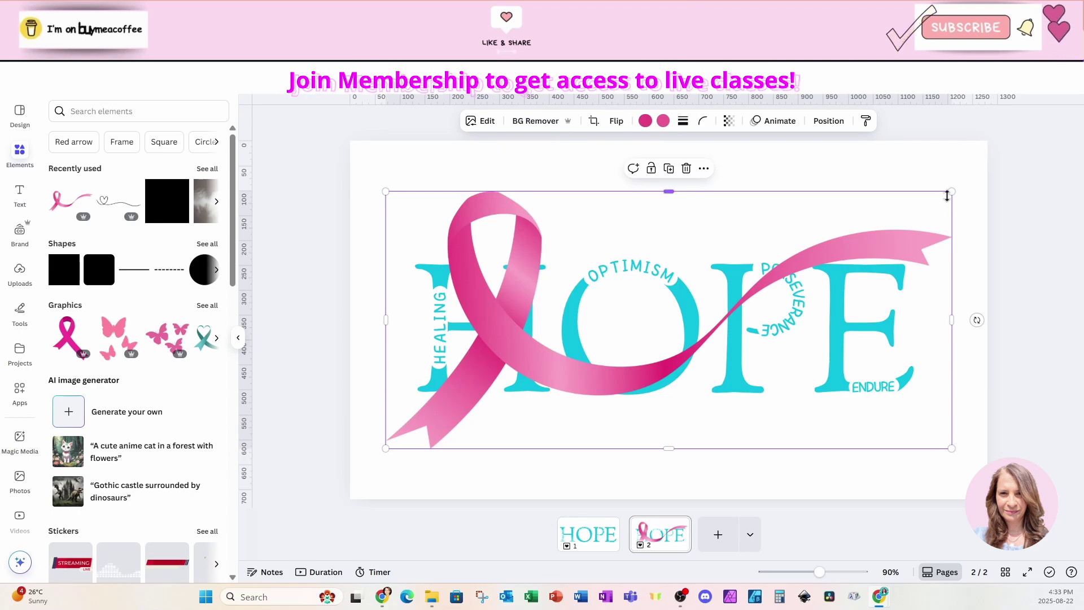
pyautogui.moveTo(951, 192); pyautogui.dragTo(588, 356)
pyautogui.moveTo(497, 413); pyautogui.dragTo(655, 361)
pyautogui.click(887, 170)
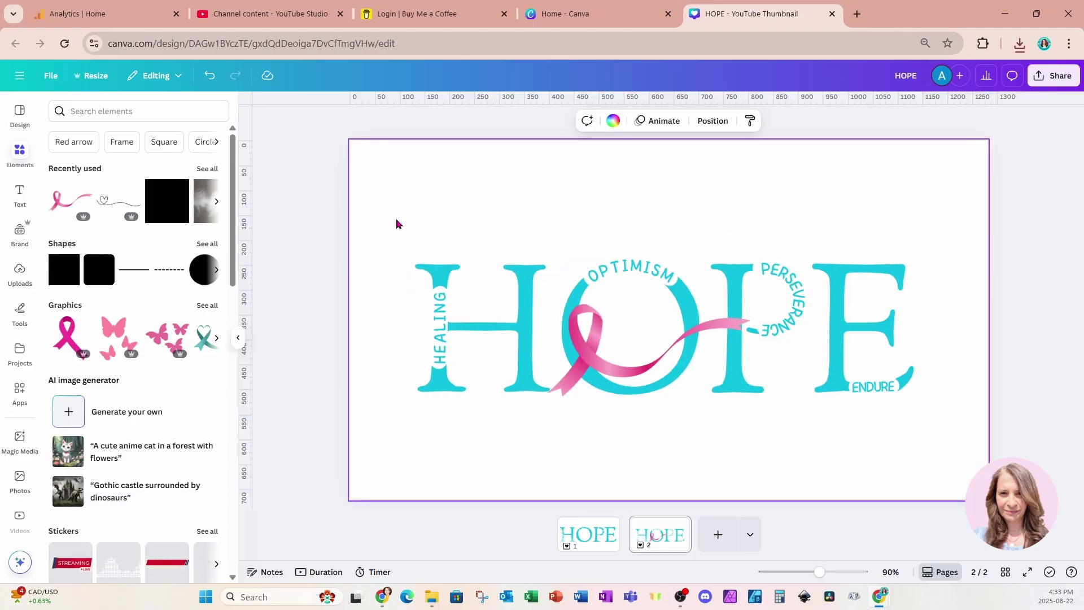
# Enlarge the HOPE image and the pink ribbon together to nearly the full page width, and recenter them on the page.
pyautogui.moveTo(383, 218); pyautogui.dragTo(1005, 442)
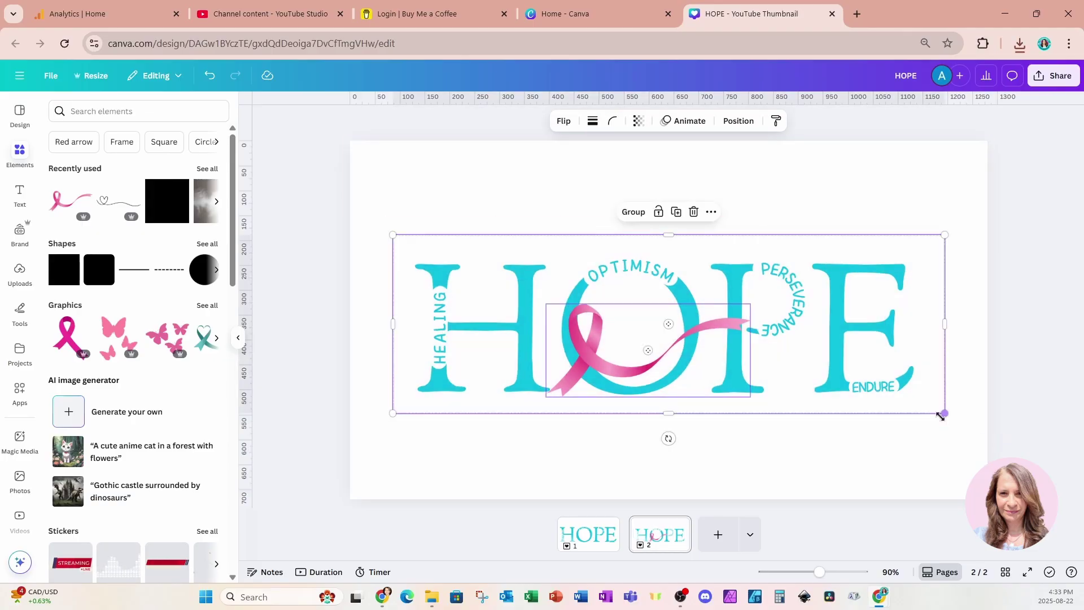
pyautogui.moveTo(941, 416); pyautogui.dragTo(932, 389)
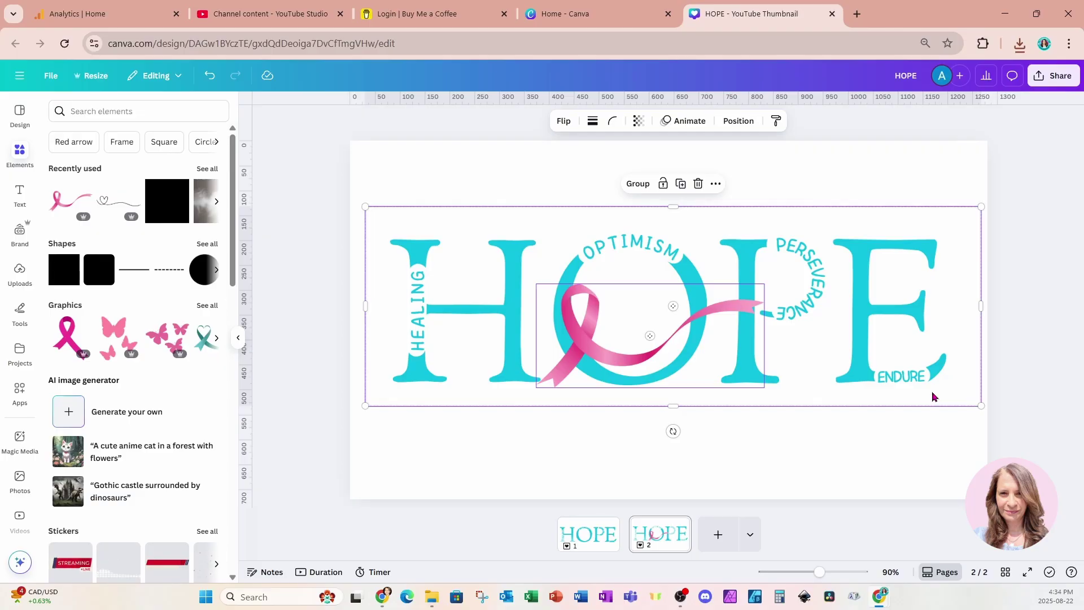
pyautogui.click(873, 161)
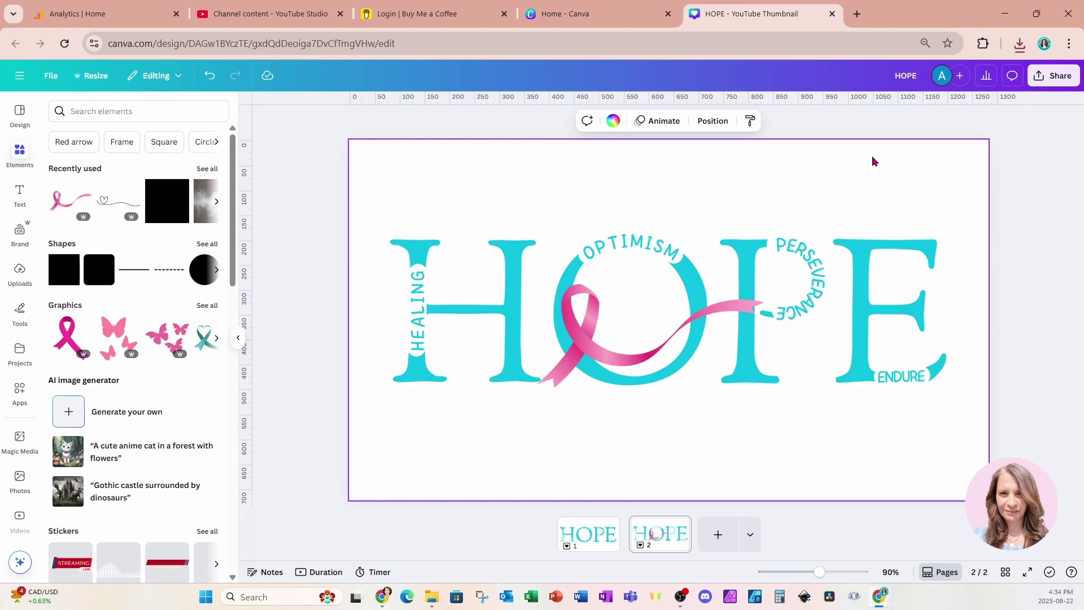